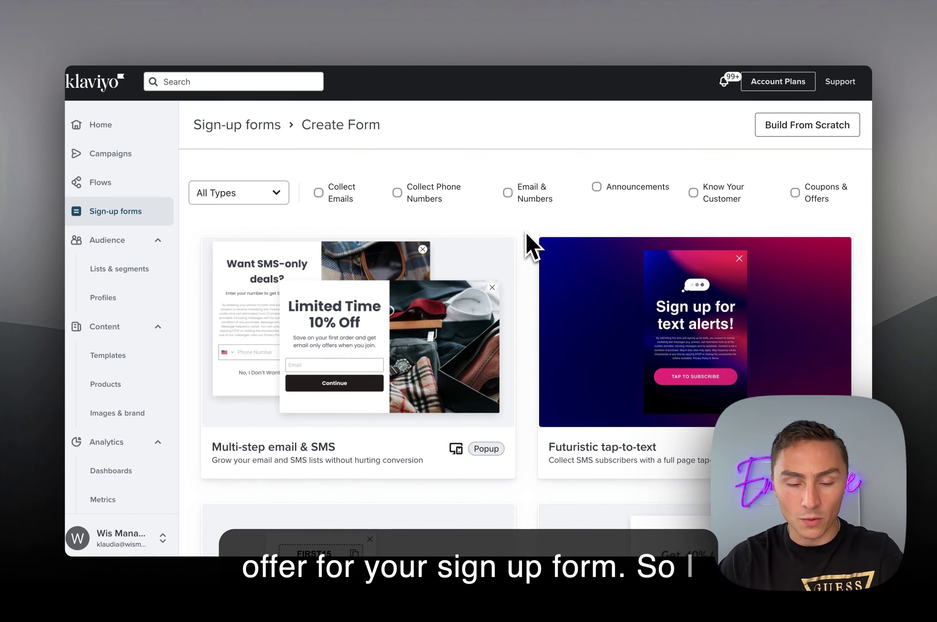
Scroll through Klaviyo's gallery of signup form templates.
scroll(532, 245, down, 3)
scroll(532, 245, up, 3)
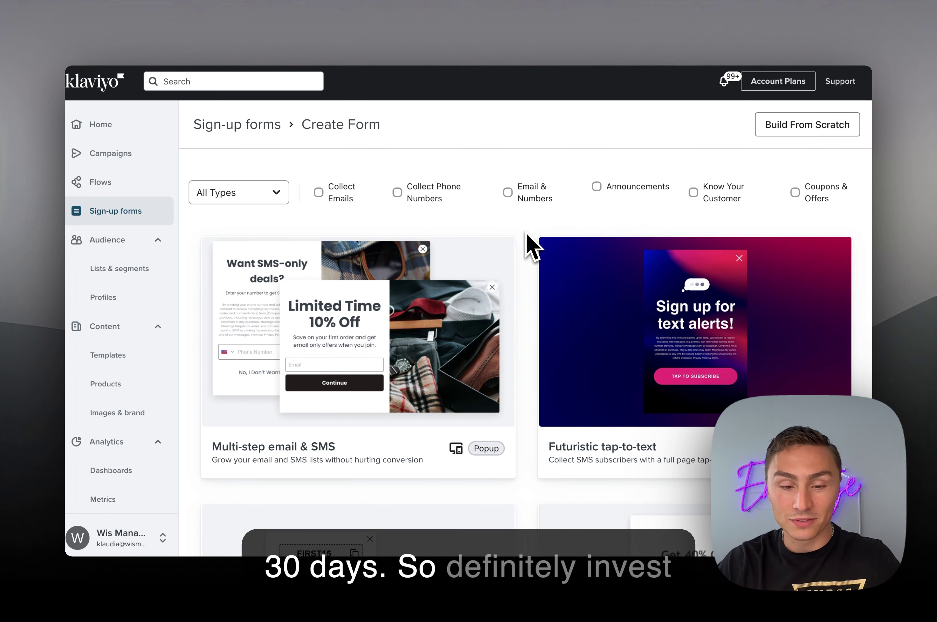
scroll(532, 247, down, 1)
scroll(533, 246, up, 1)
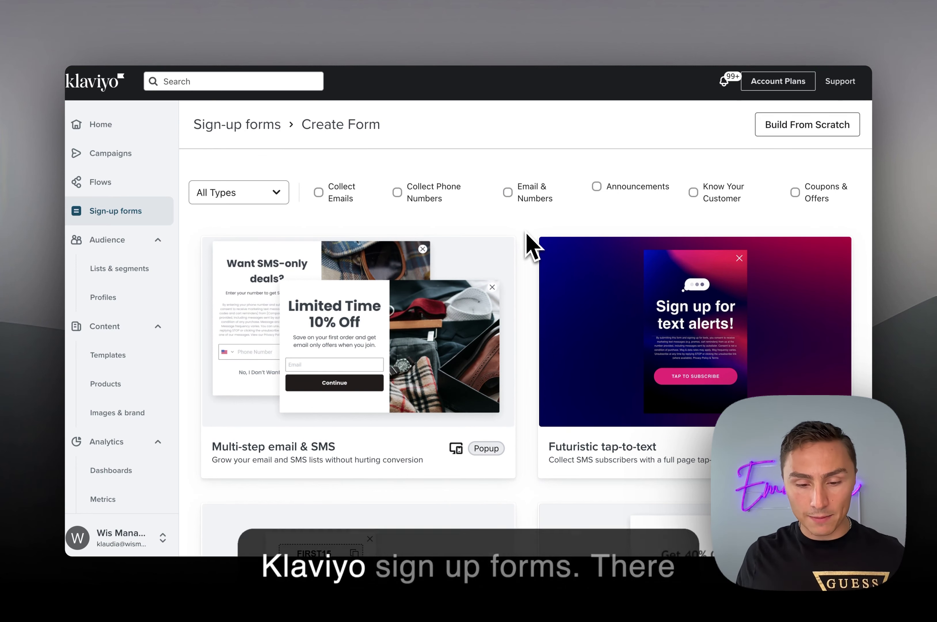
scroll(481, 261, down, 4)
scroll(468, 253, down, 5)
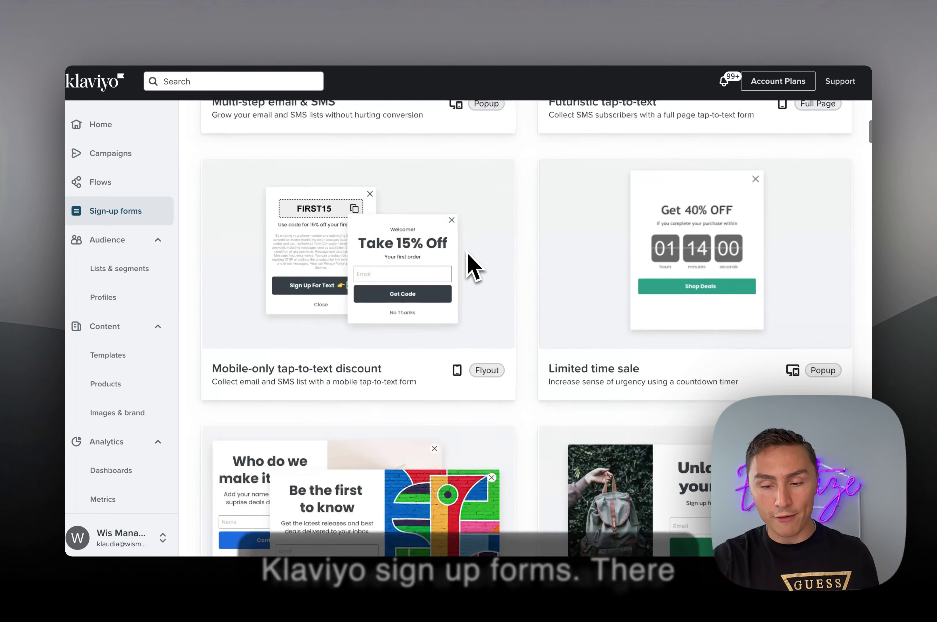
scroll(474, 266, down, 6)
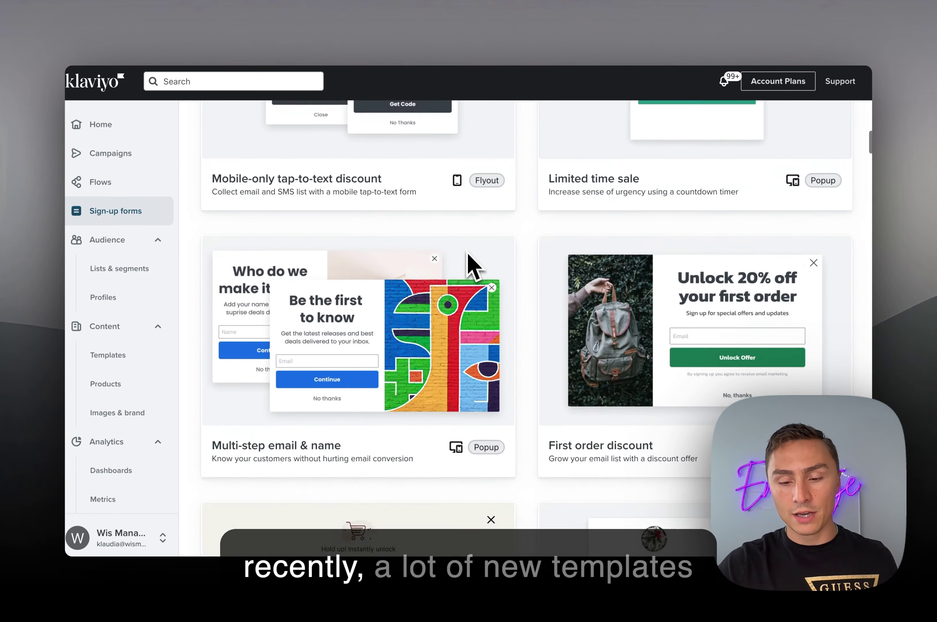
scroll(474, 267, up, 15)
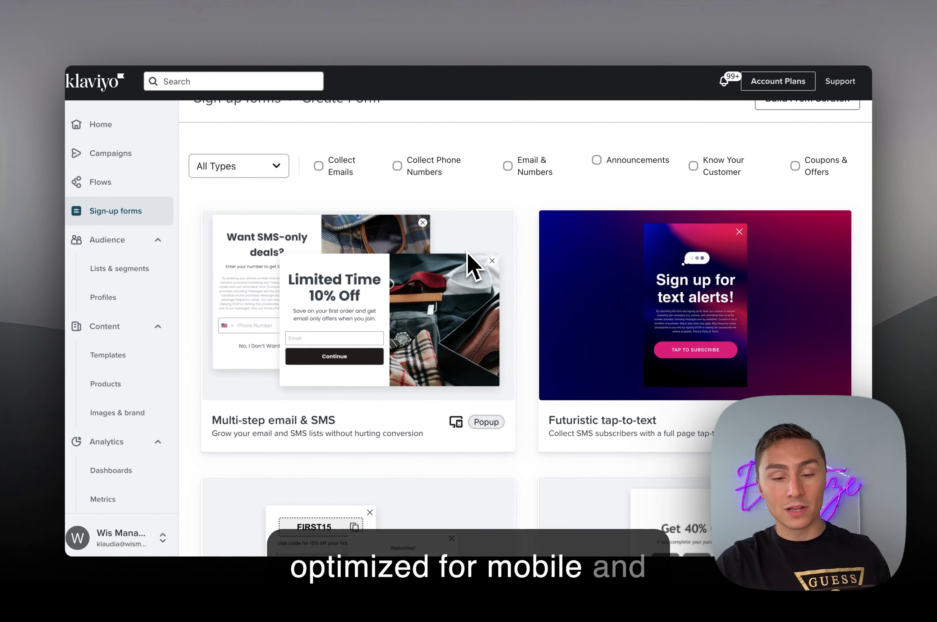
scroll(474, 267, up, 1)
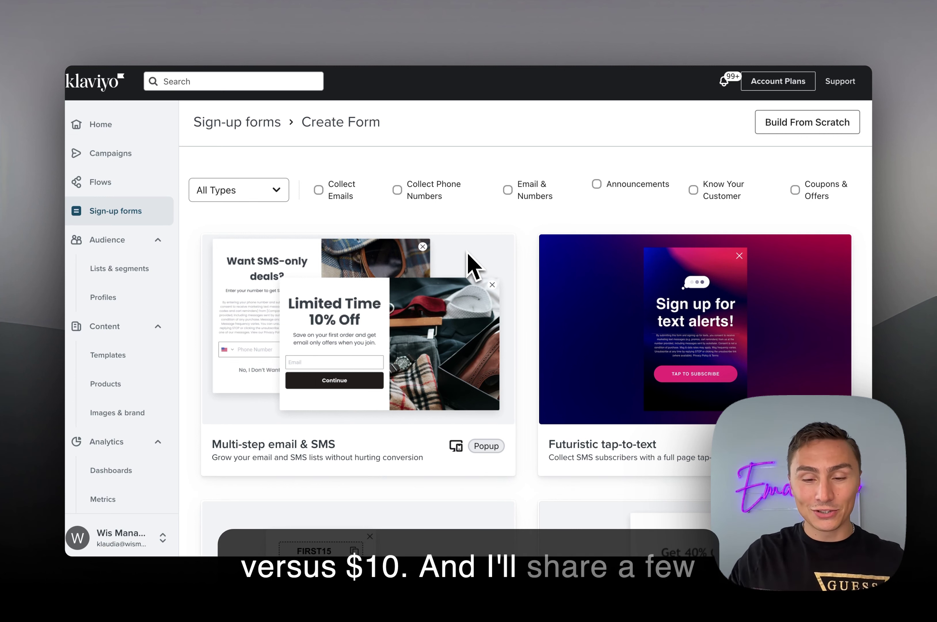
scroll(478, 319, up, 1)
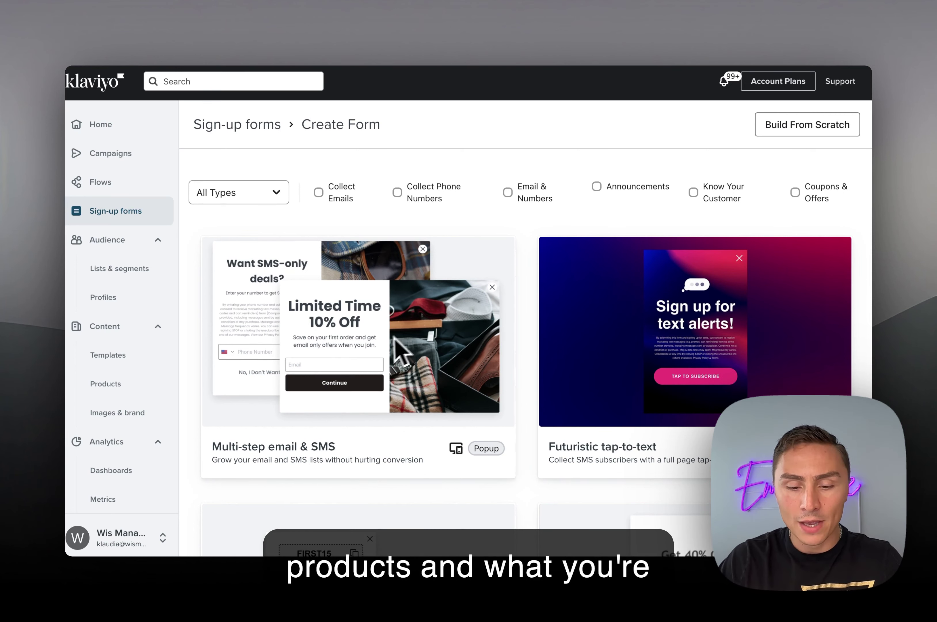
scroll(386, 347, down, 2)
scroll(387, 355, up, 1)
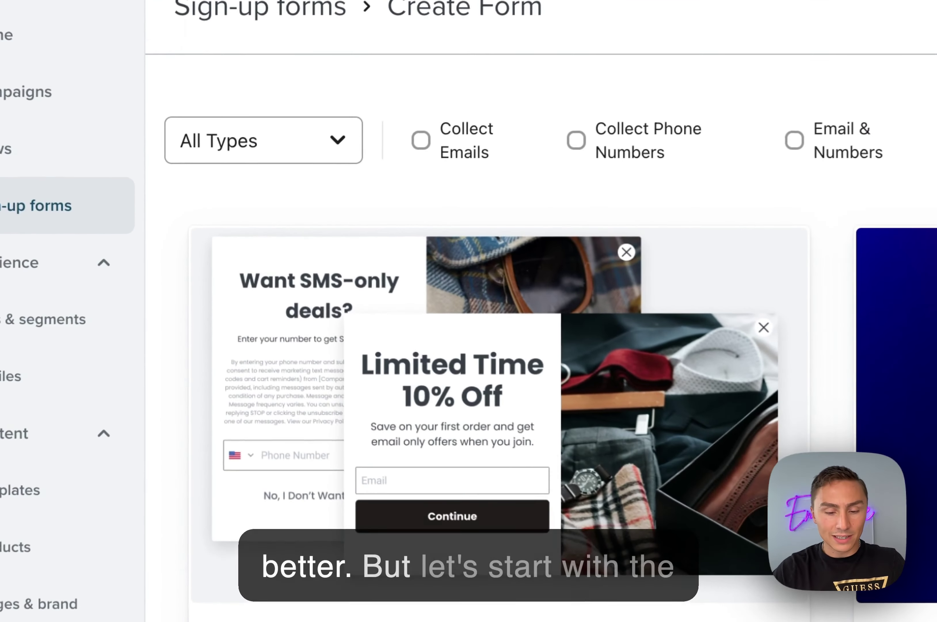
Create a form from the Multi-step email & SMS template using the Newsletter list.
click(372, 333)
click(405, 308)
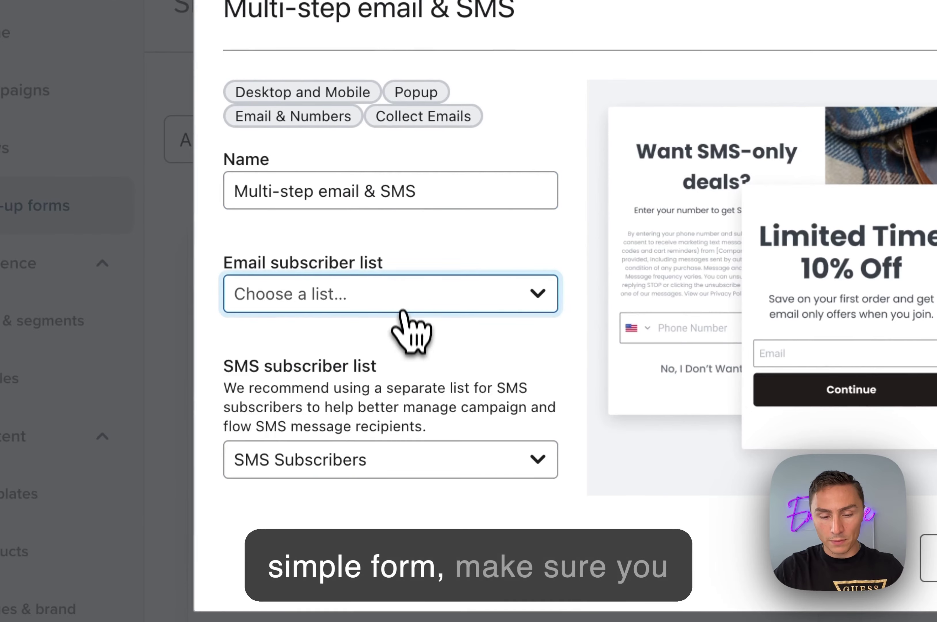
click(375, 417)
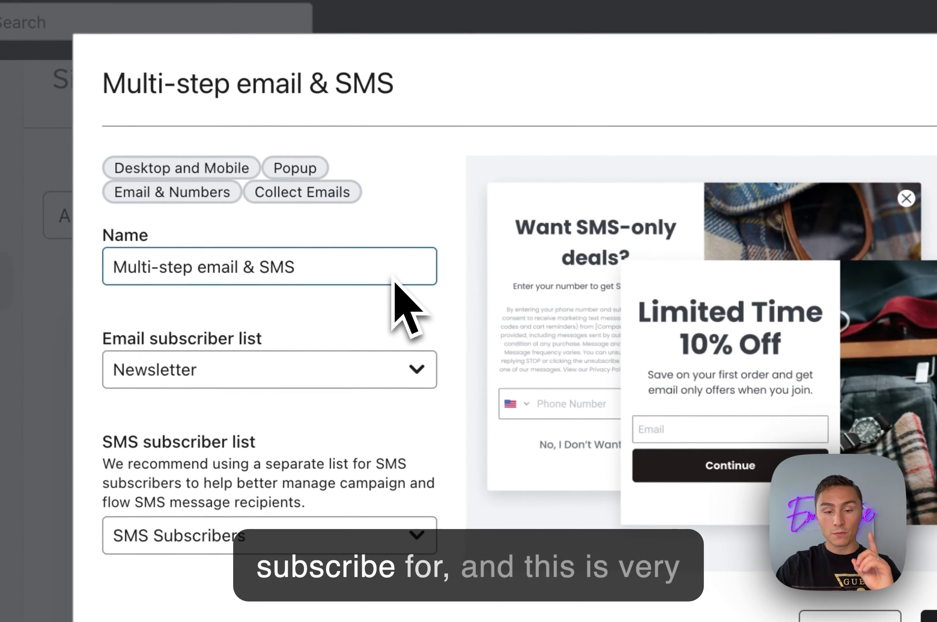
key(Return)
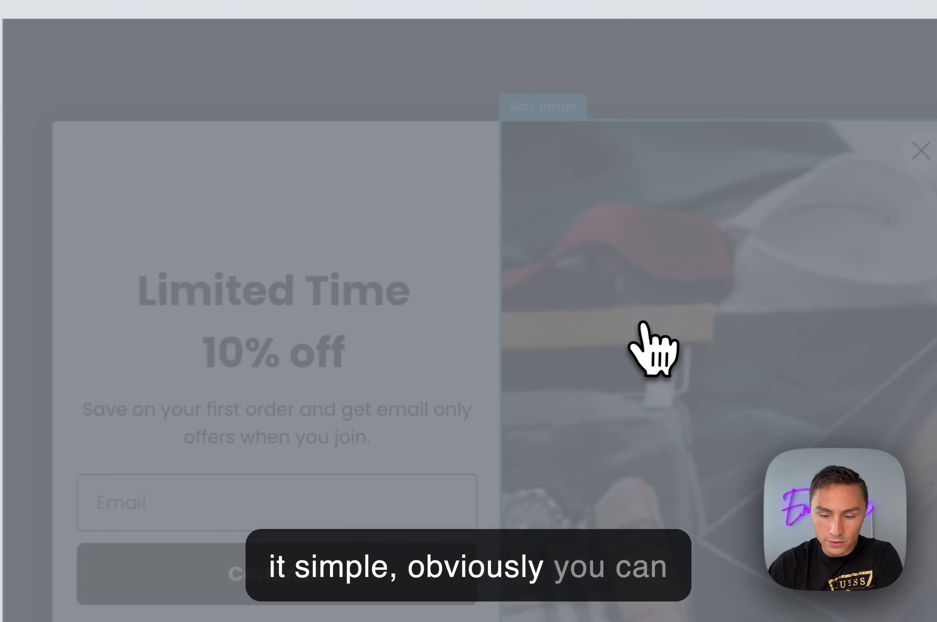
click(681, 325)
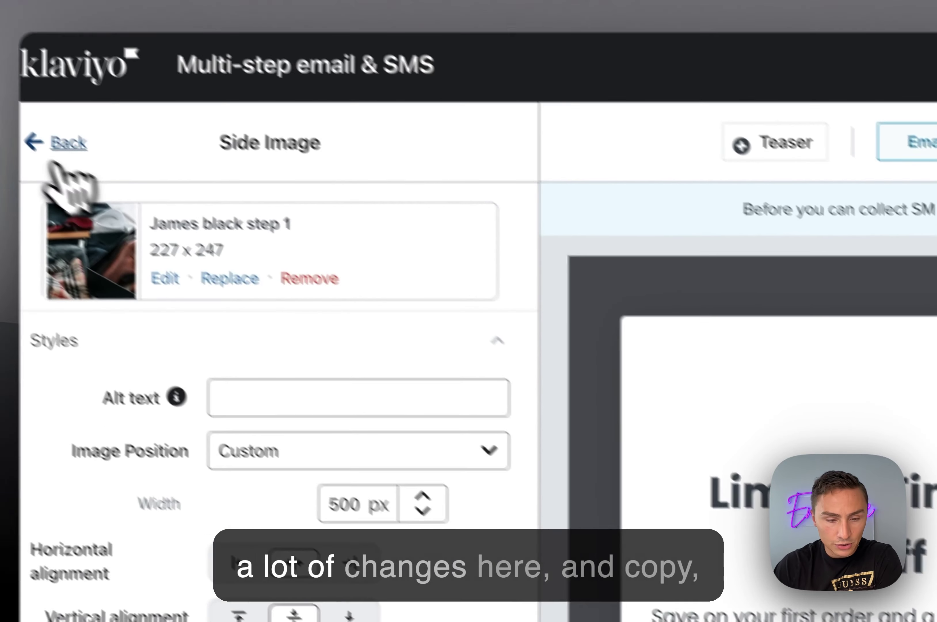
click(56, 38)
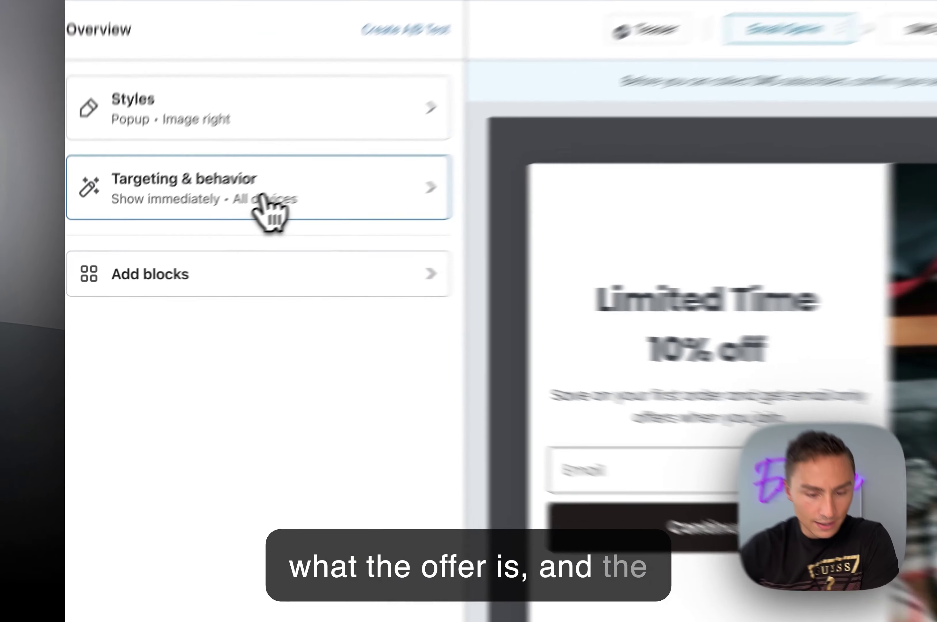
Open Targeting & behavior and leave Show on at All Devices after trying Desktop and Mobile.
click(210, 230)
scroll(278, 274, down, 4)
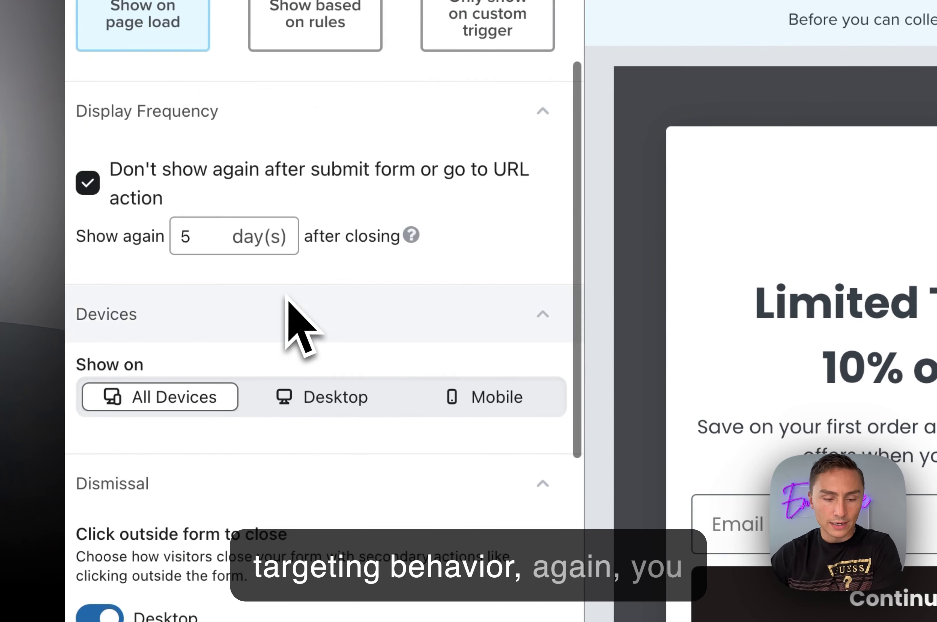
scroll(271, 258, up, 2)
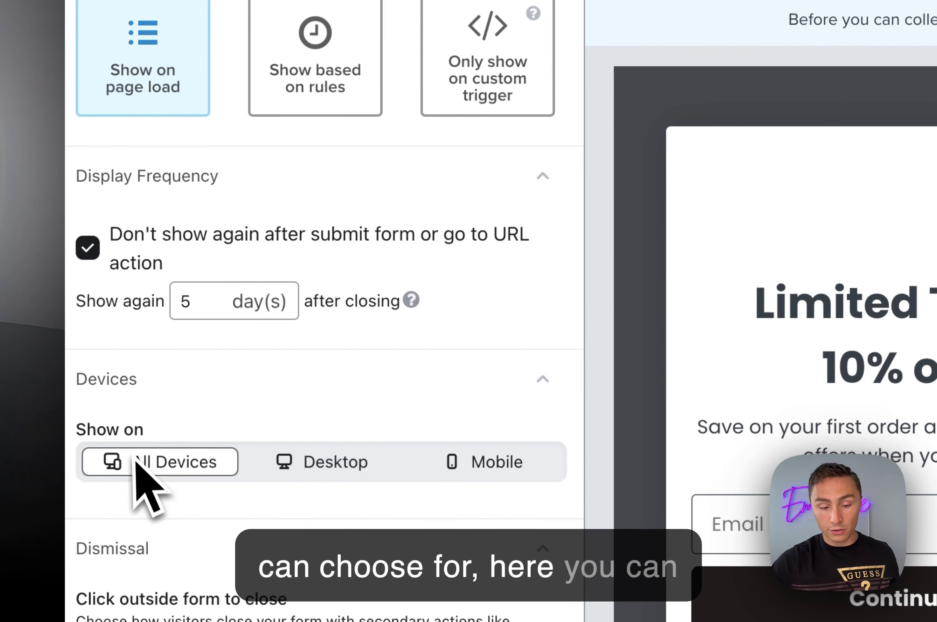
click(270, 472)
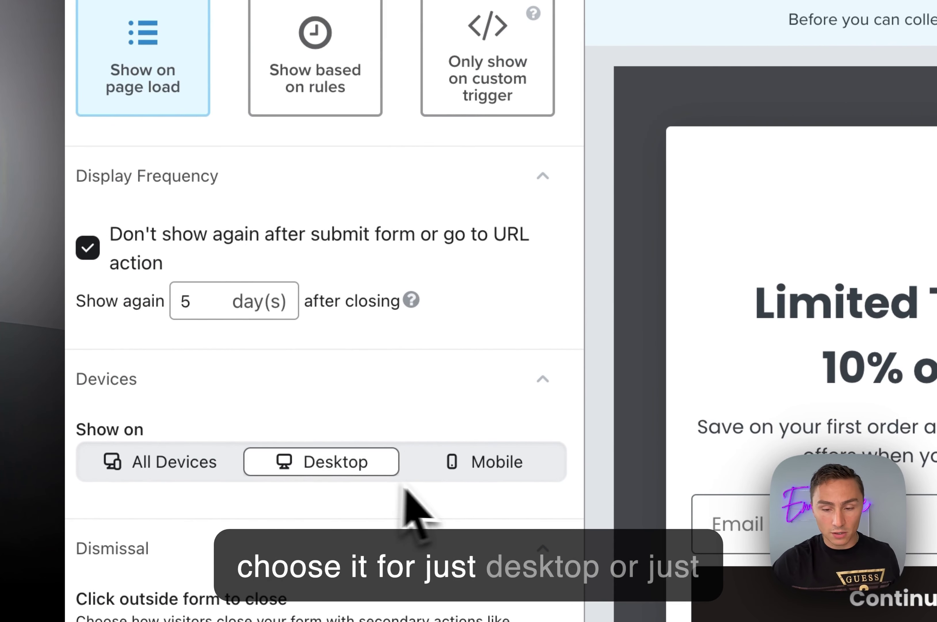
click(460, 470)
scroll(503, 456, down, 5)
scroll(208, 283, up, 2)
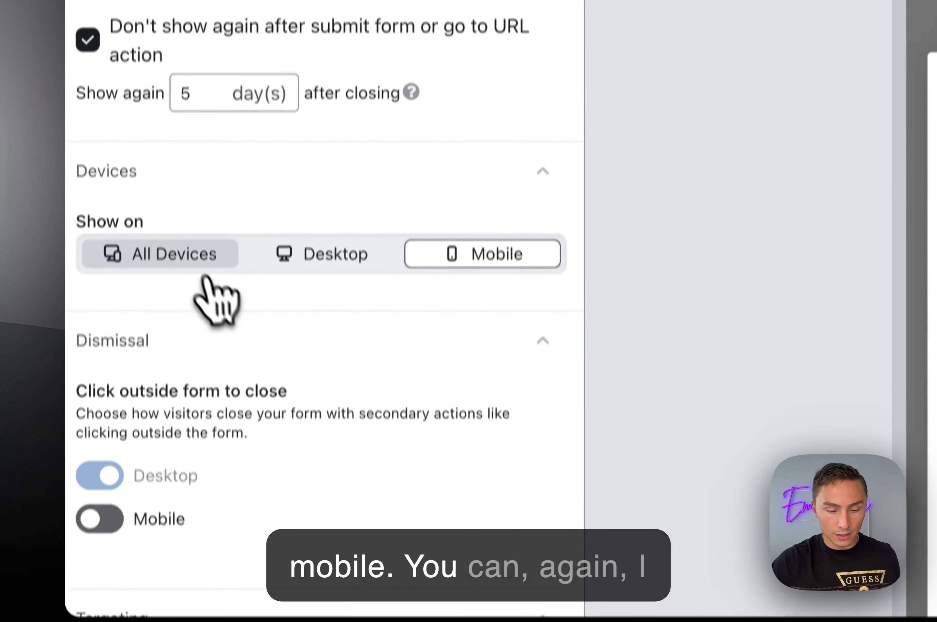
click(203, 297)
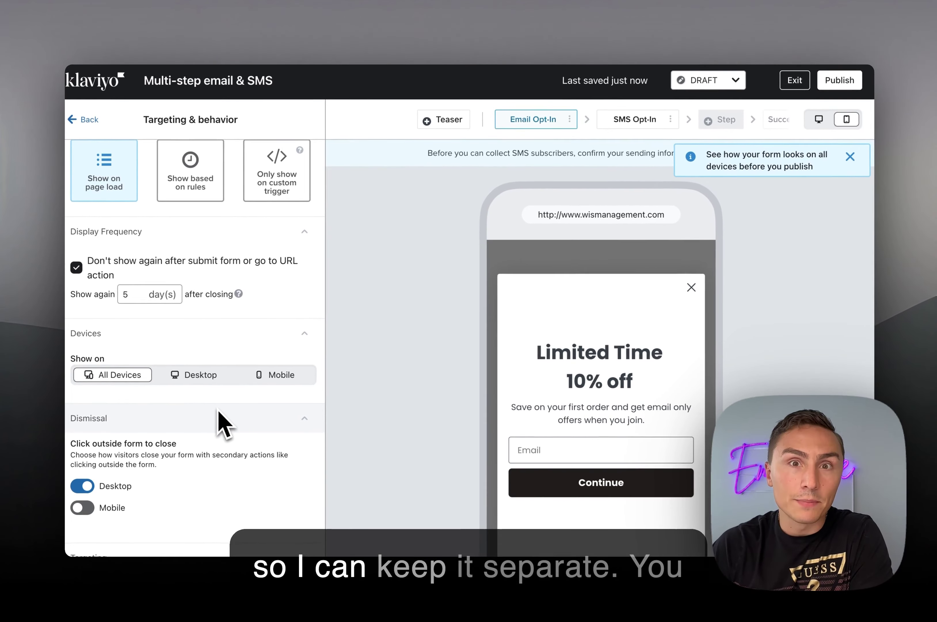
scroll(182, 412, down, 1)
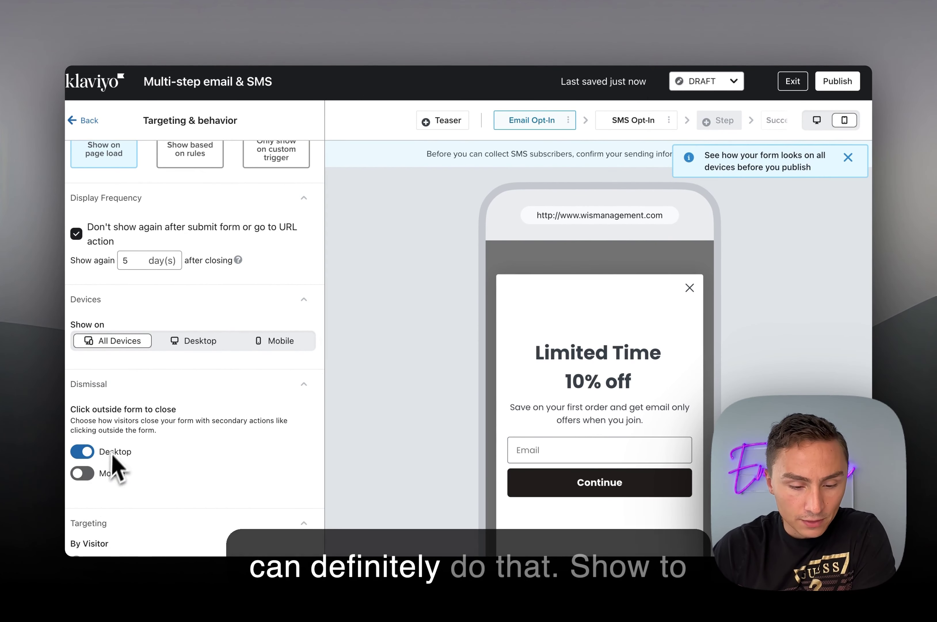
scroll(116, 460, down, 5)
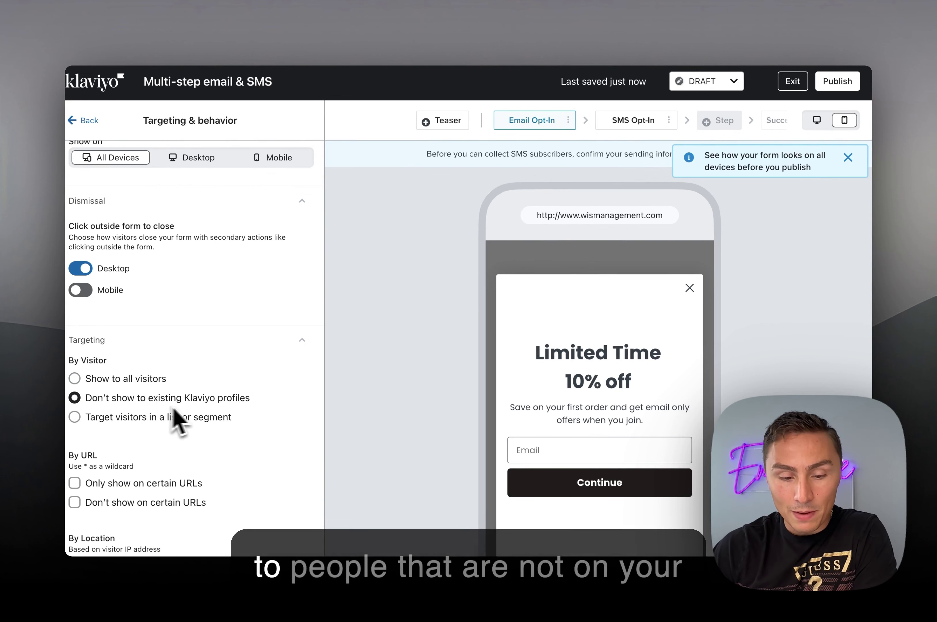
scroll(231, 408, down, 5)
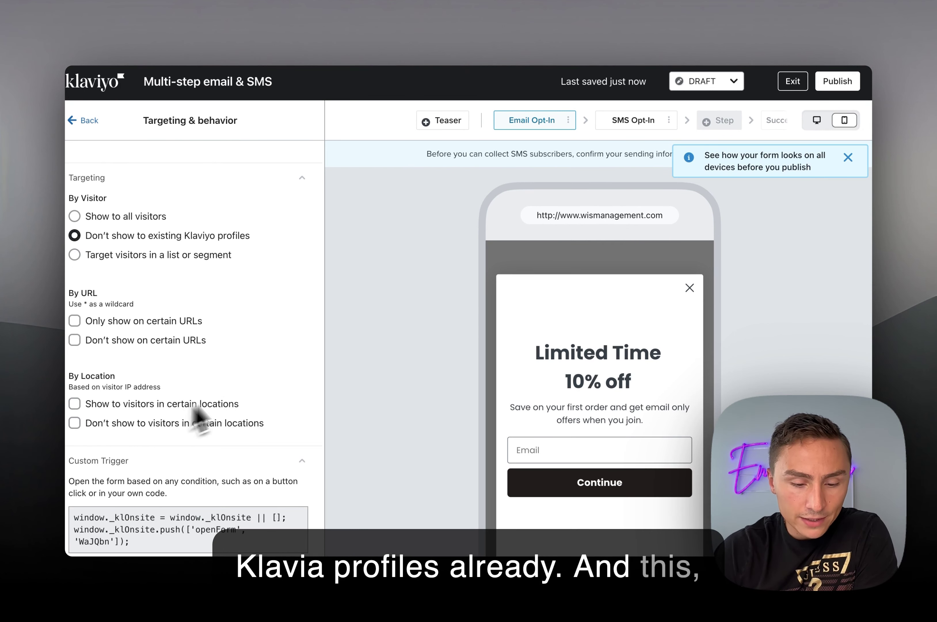
scroll(183, 325, down, 1)
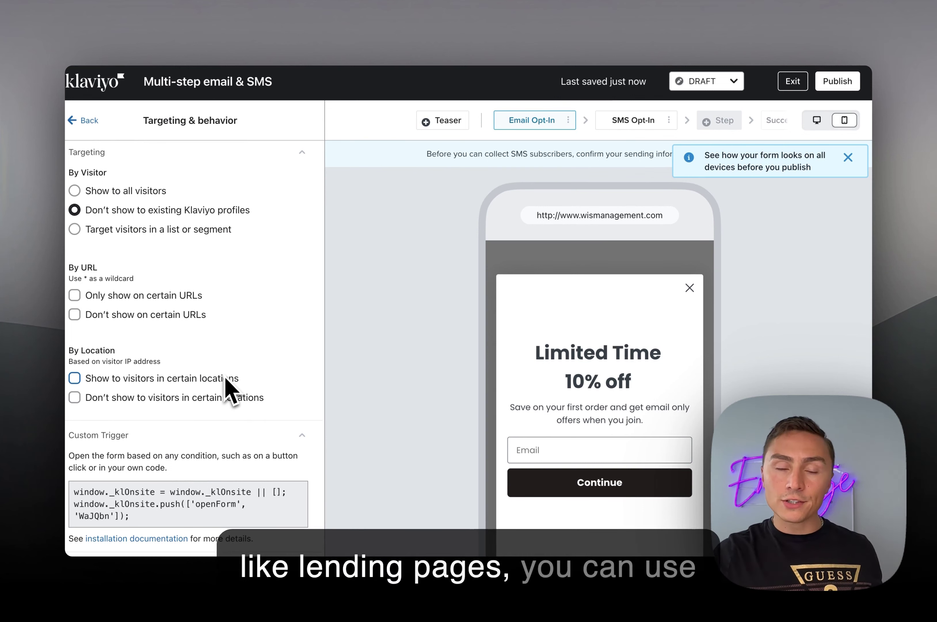
scroll(229, 386, down, 1)
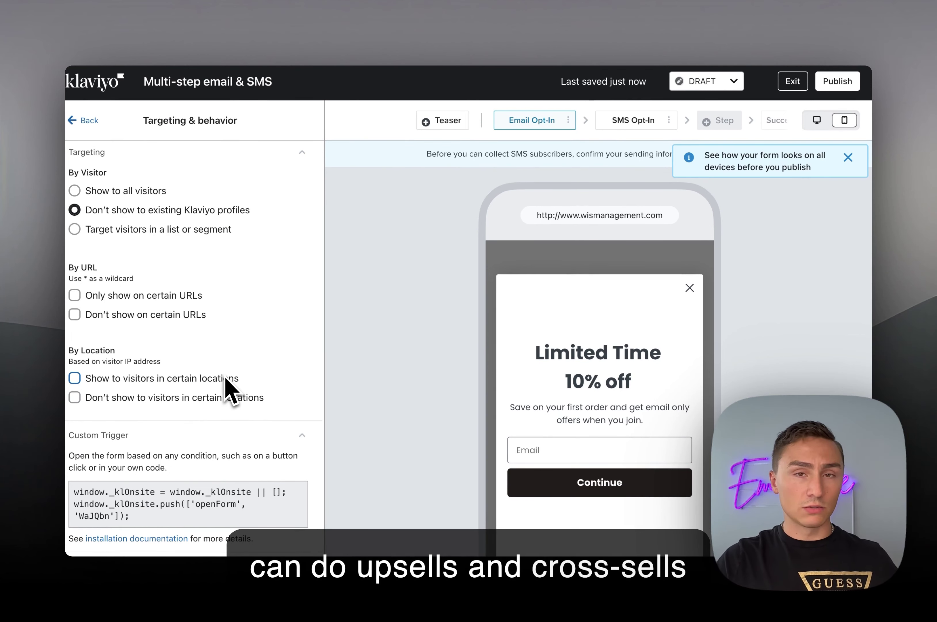
scroll(229, 386, up, 5)
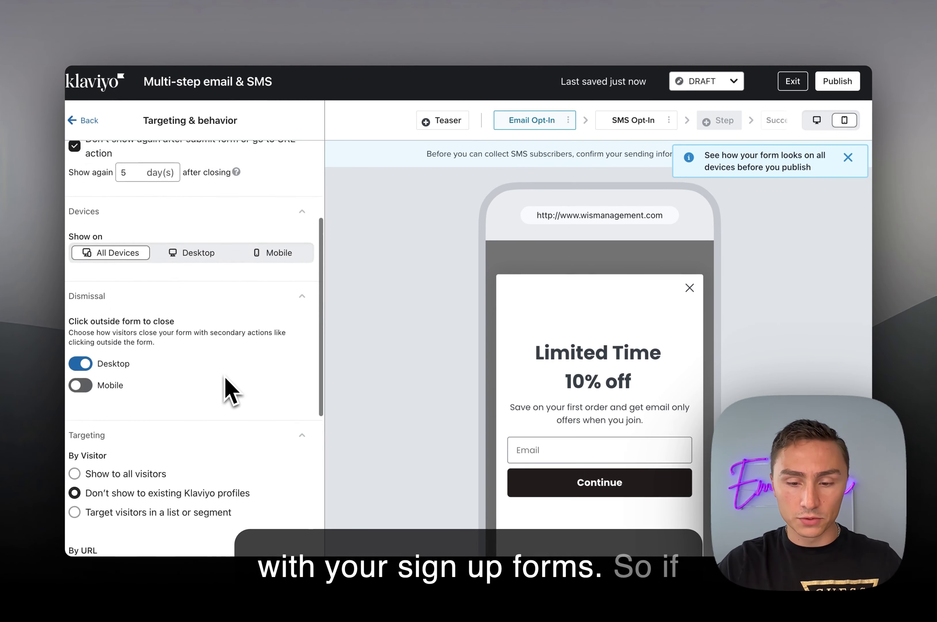
scroll(229, 386, down, 5)
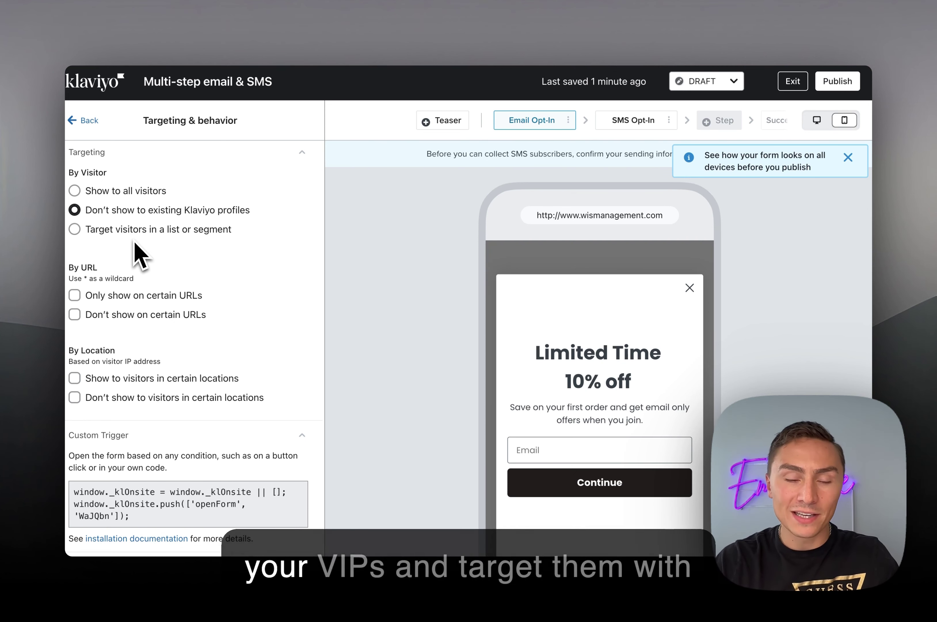
scroll(134, 241, up, 5)
scroll(134, 240, up, 7)
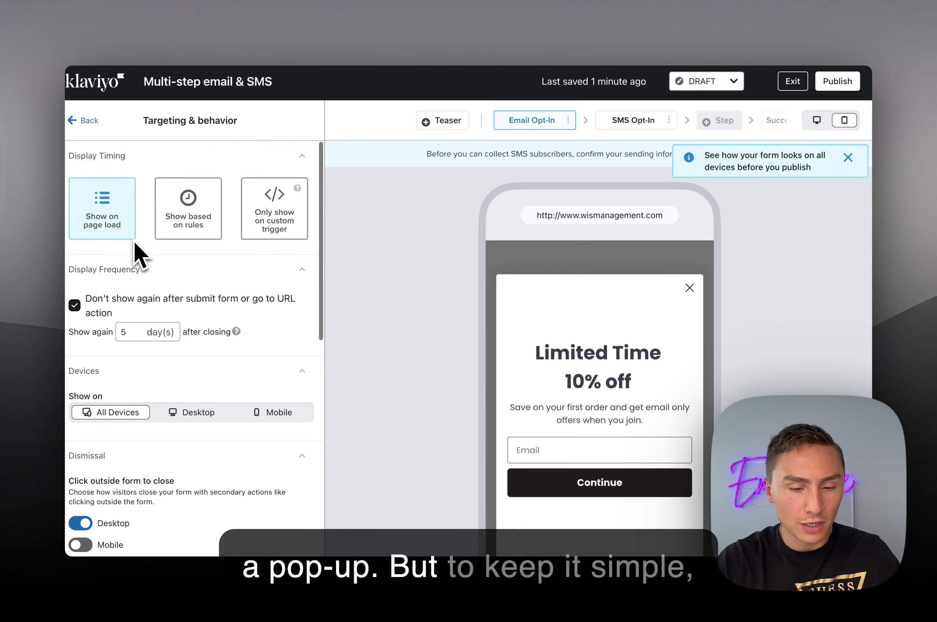
click(189, 219)
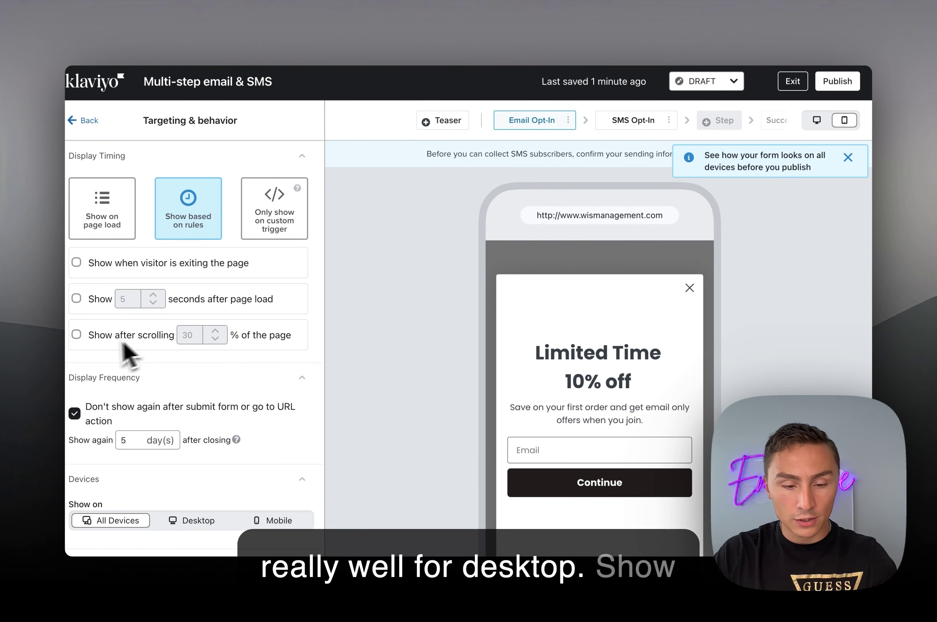
scroll(223, 306, down, 1)
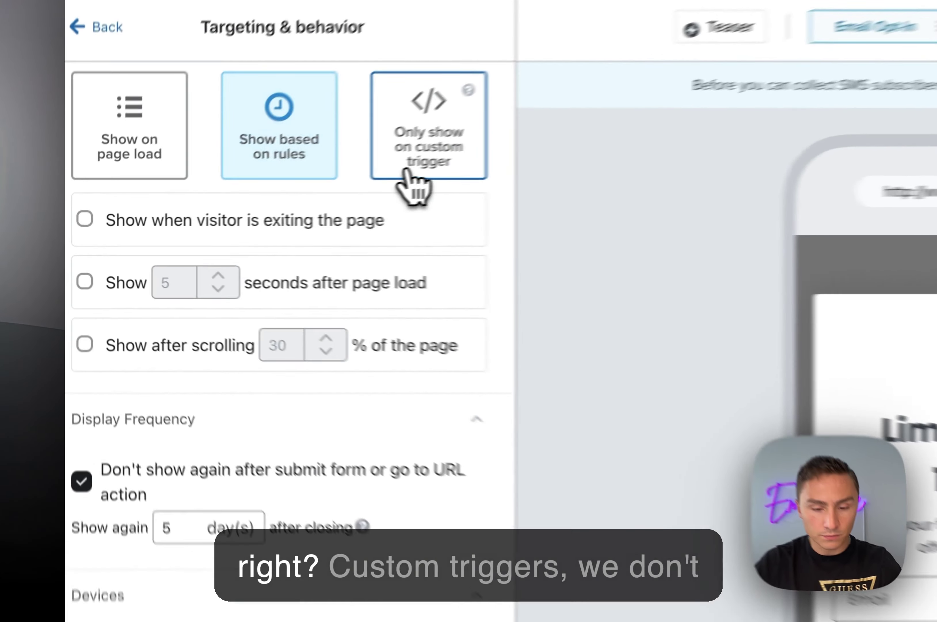
click(260, 199)
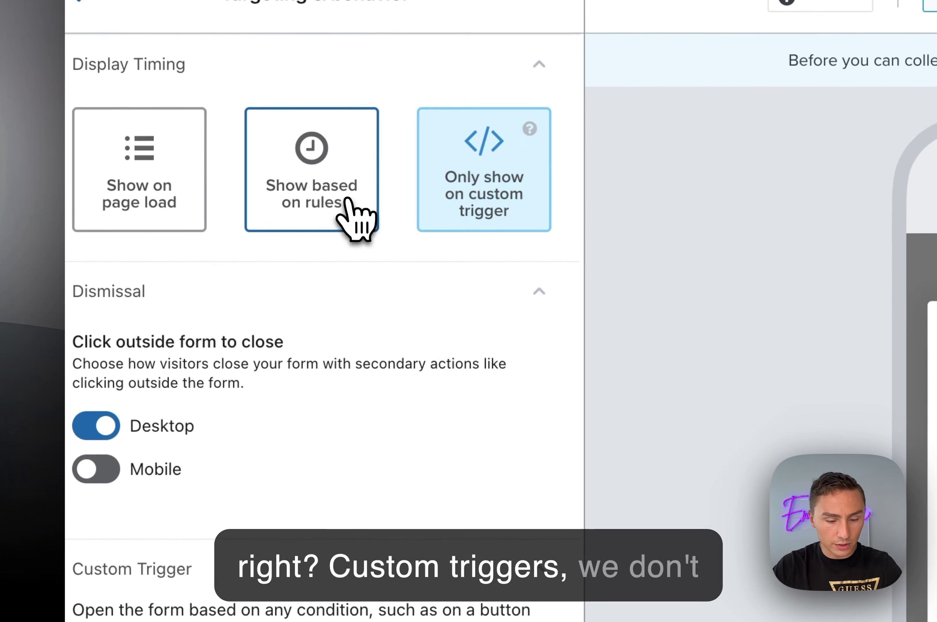
click(341, 201)
click(171, 215)
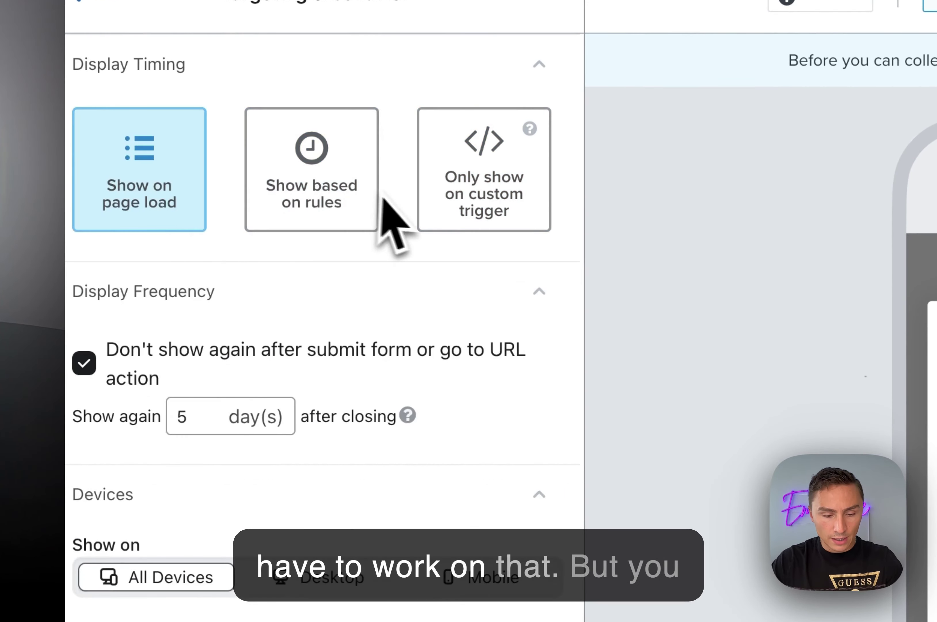
scroll(304, 407, down, 5)
scroll(283, 345, up, 6)
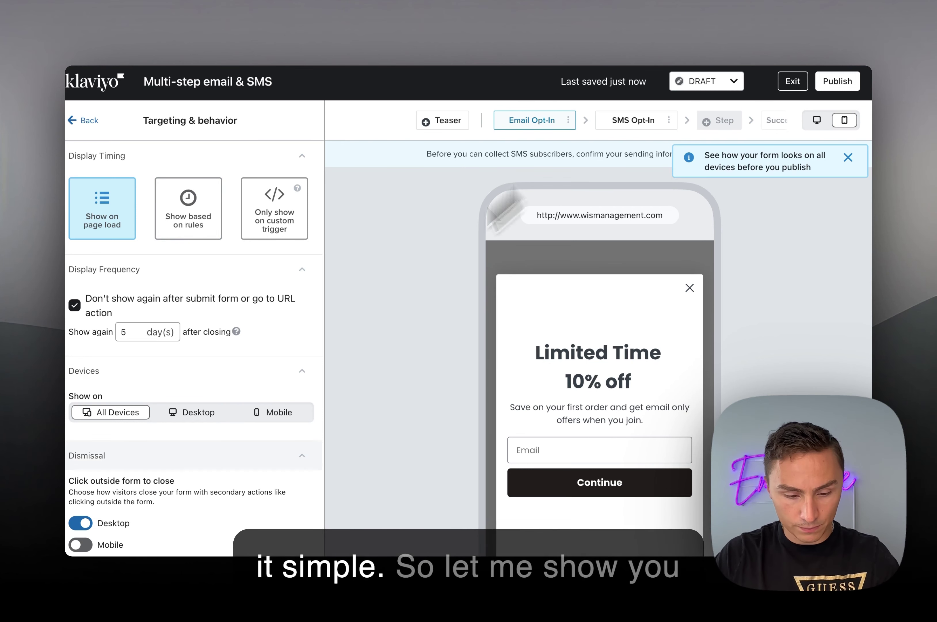
Show the form's SMS Opt-In step, 'Want SMS-only deals?', in the desktop preview.
click(86, 120)
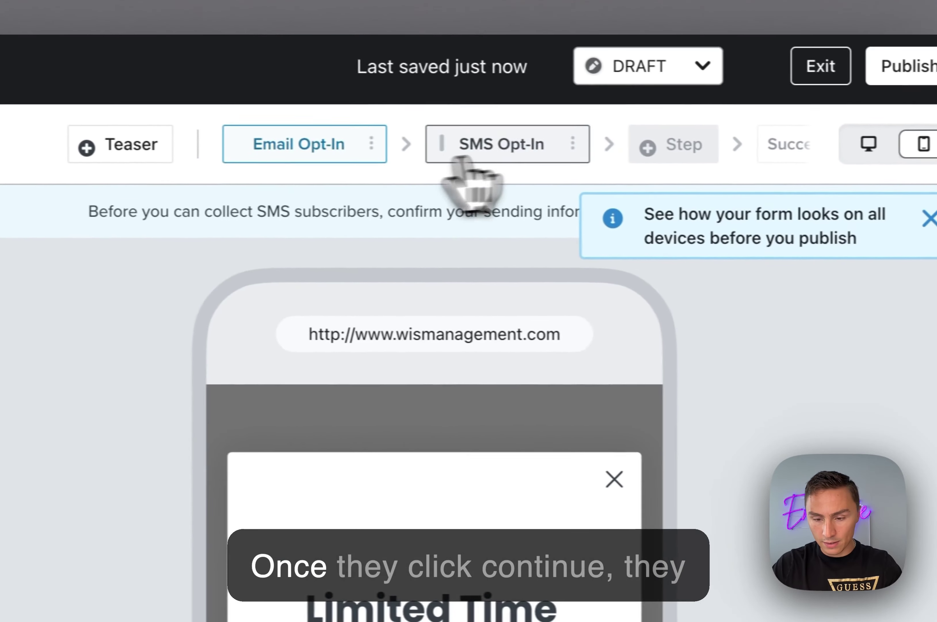
click(464, 160)
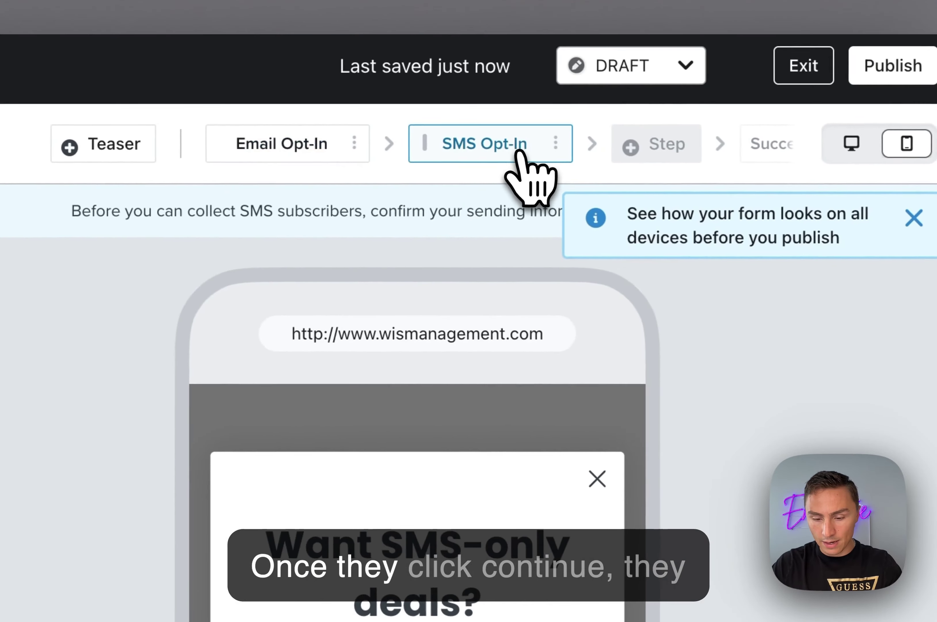
click(326, 158)
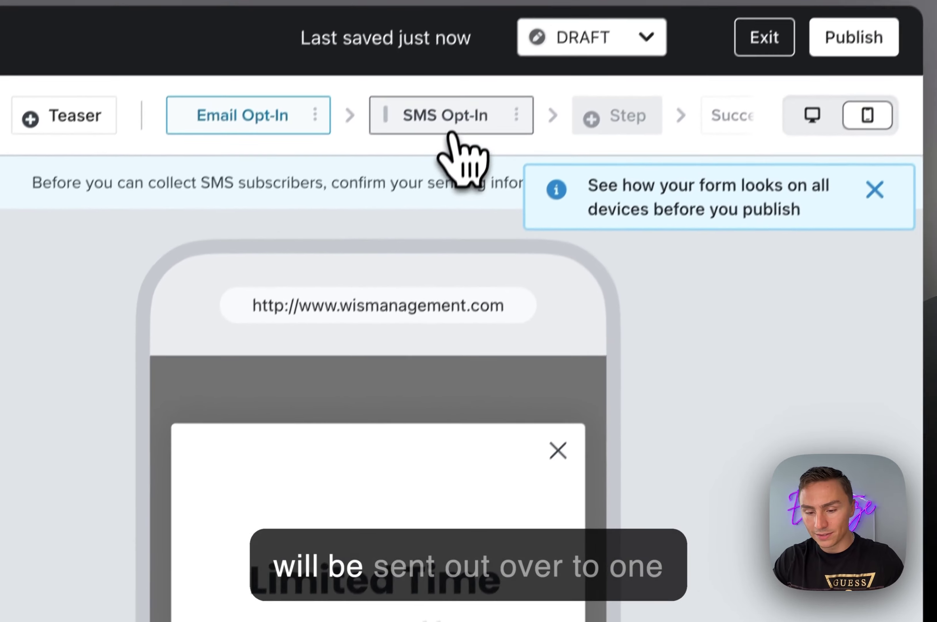
click(451, 143)
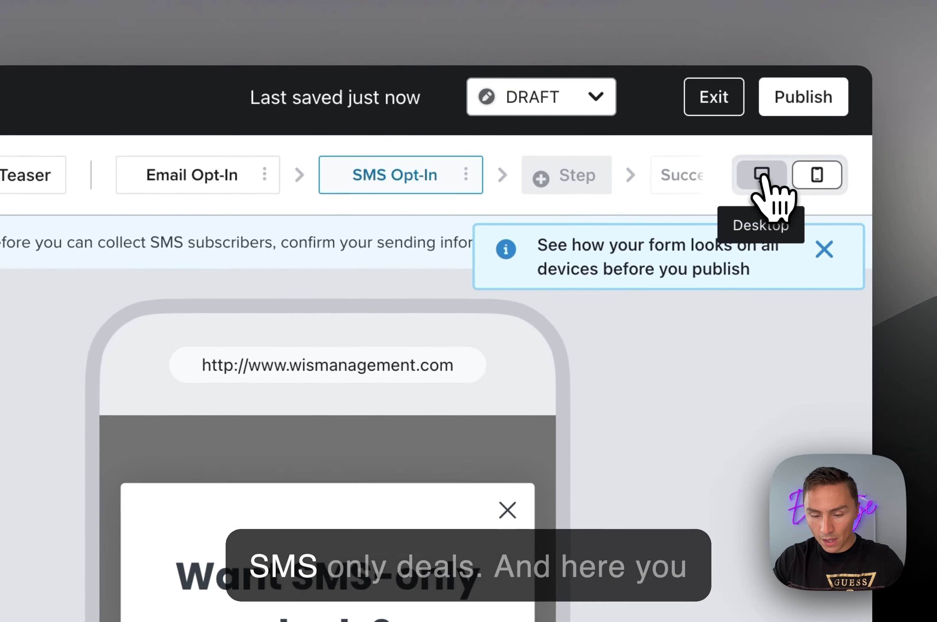
click(761, 177)
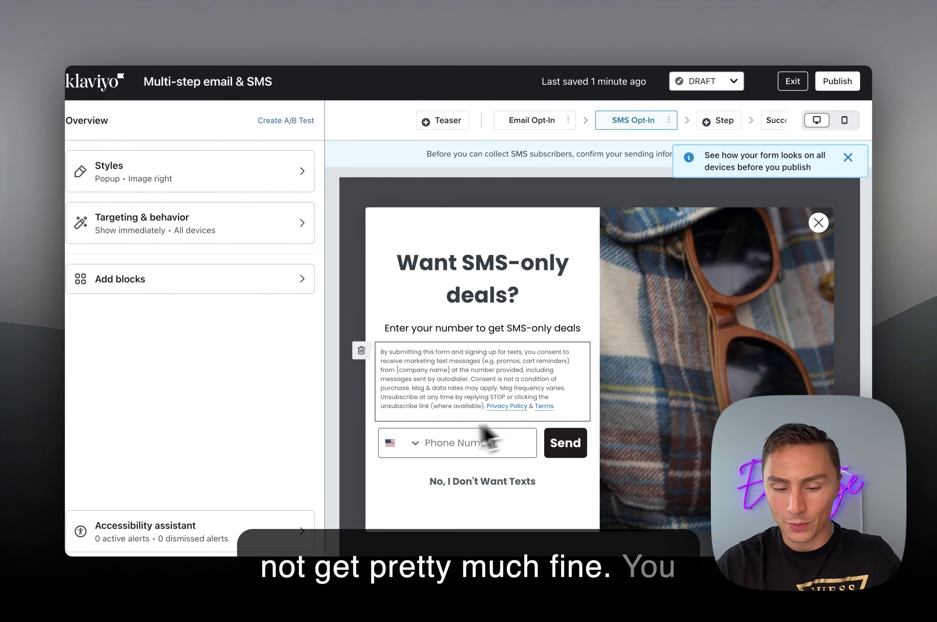
Dismiss the all-devices notice, show the 'Thanks for signing up!' step, then open CashBack.png.
click(484, 442)
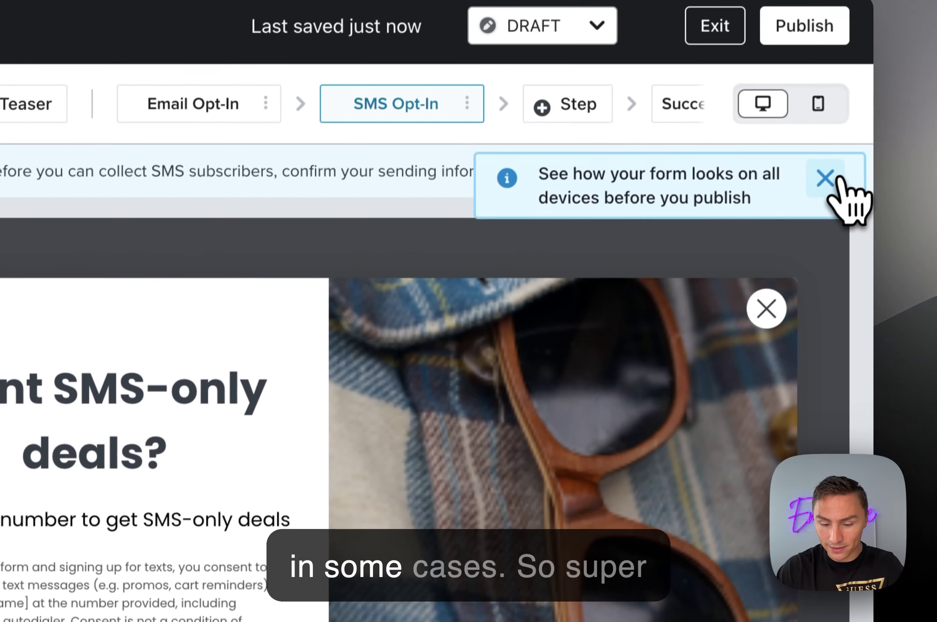
click(831, 180)
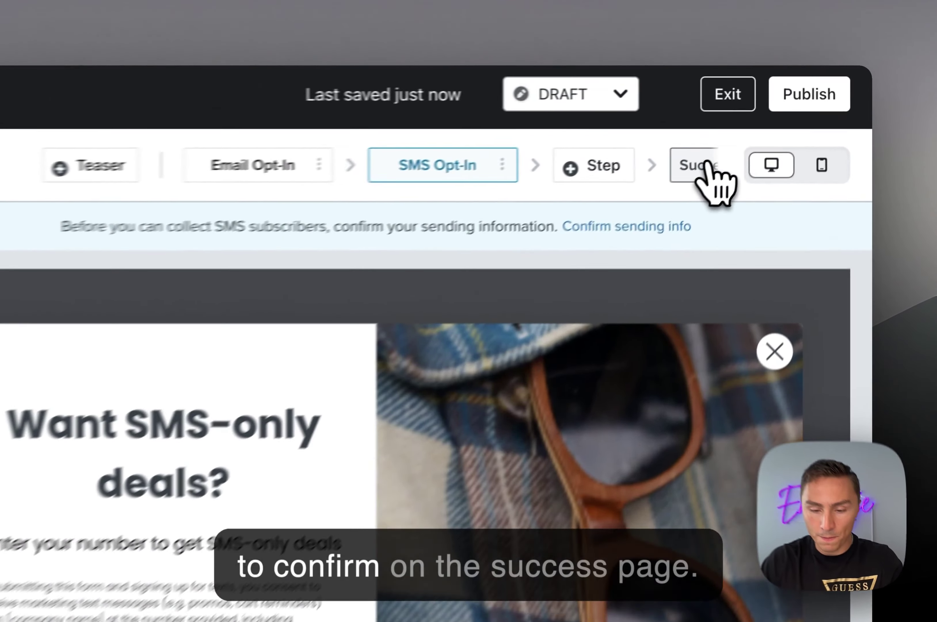
click(702, 165)
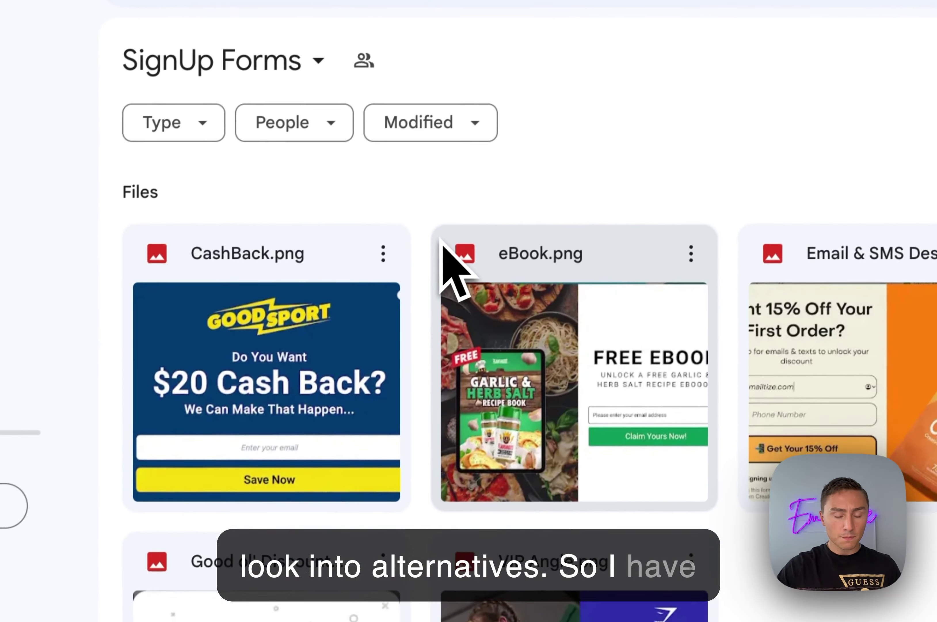
double_click(354, 393)
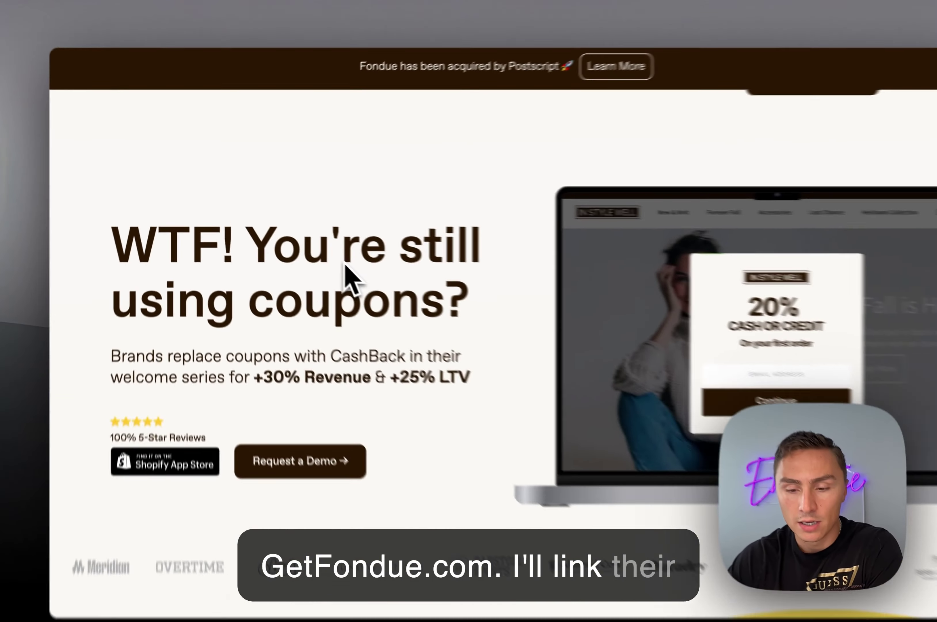
Scroll the Fondue homepage down to 'What we do' and back to the top.
scroll(483, 318, down, 5)
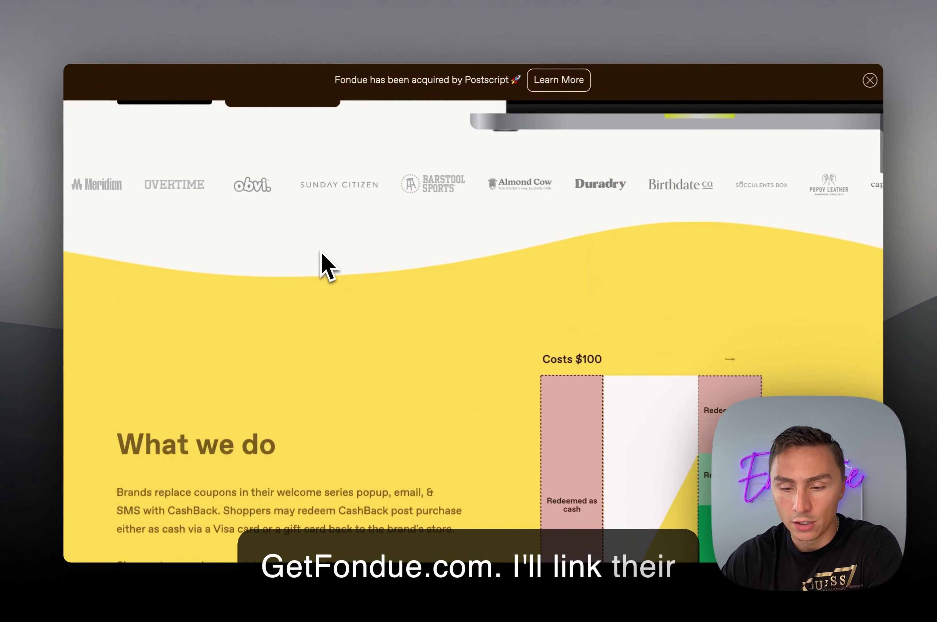
scroll(484, 319, up, 5)
scroll(319, 258, down, 5)
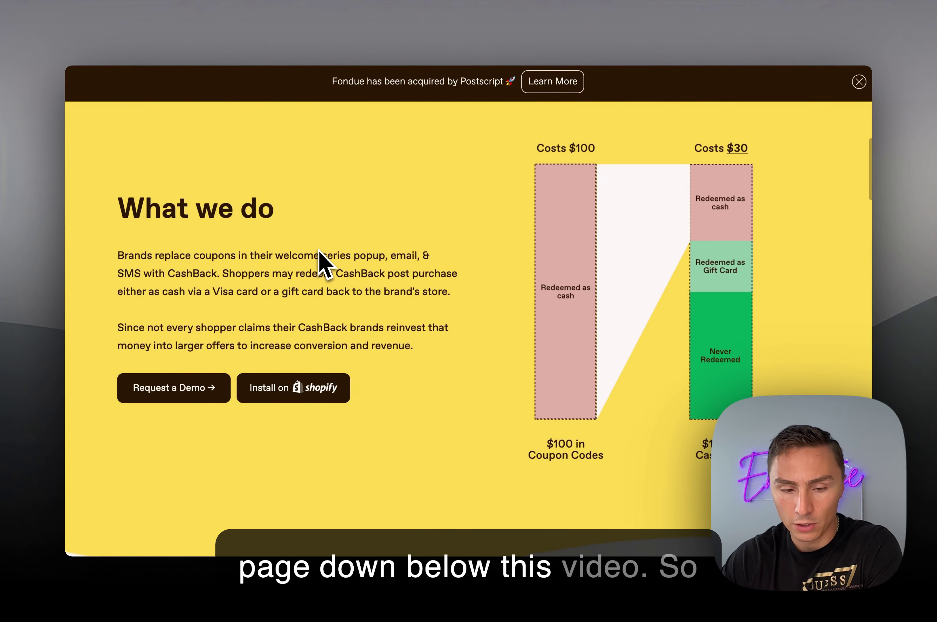
scroll(319, 250, up, 5)
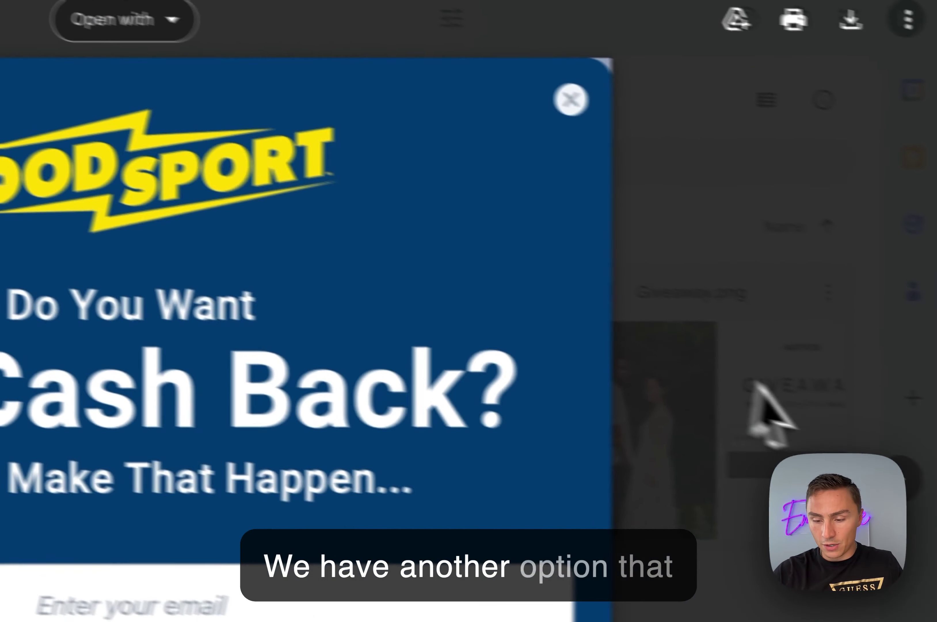
Page through the Drive examples from eBook.png past Email & SMS Desktop, Giveaway and VIP Angle.
click(903, 480)
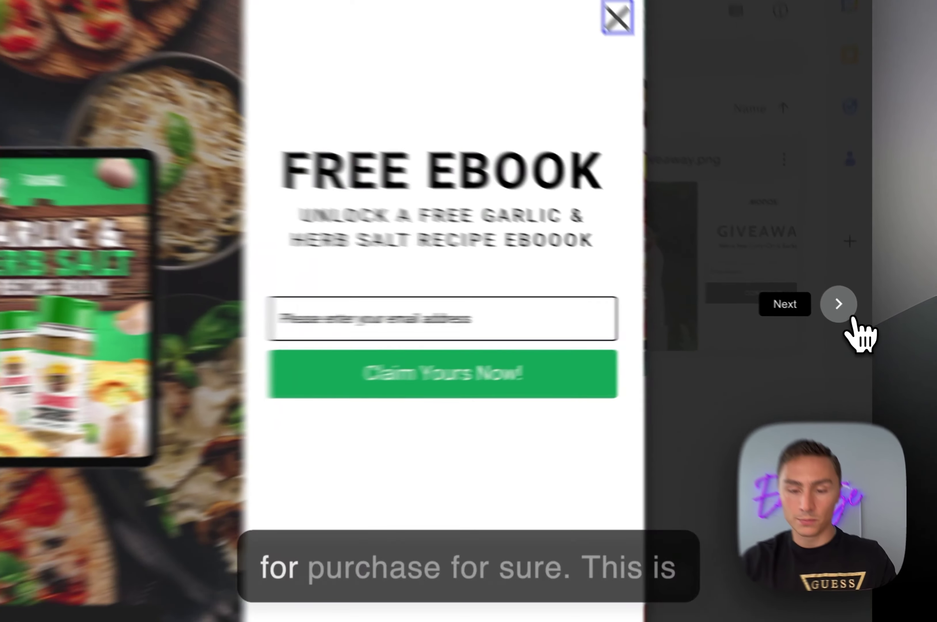
click(858, 321)
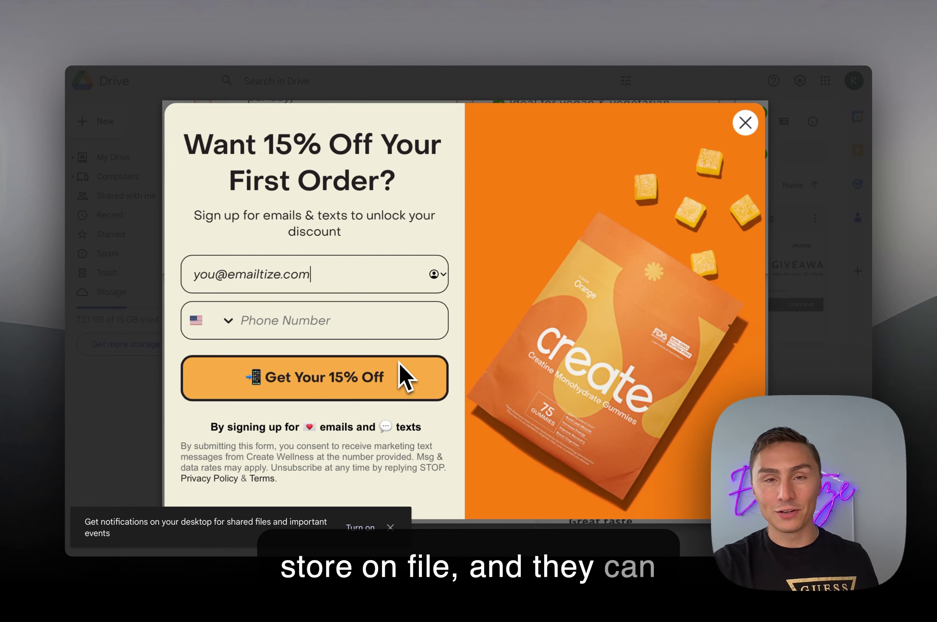
mouse_move(600, 299)
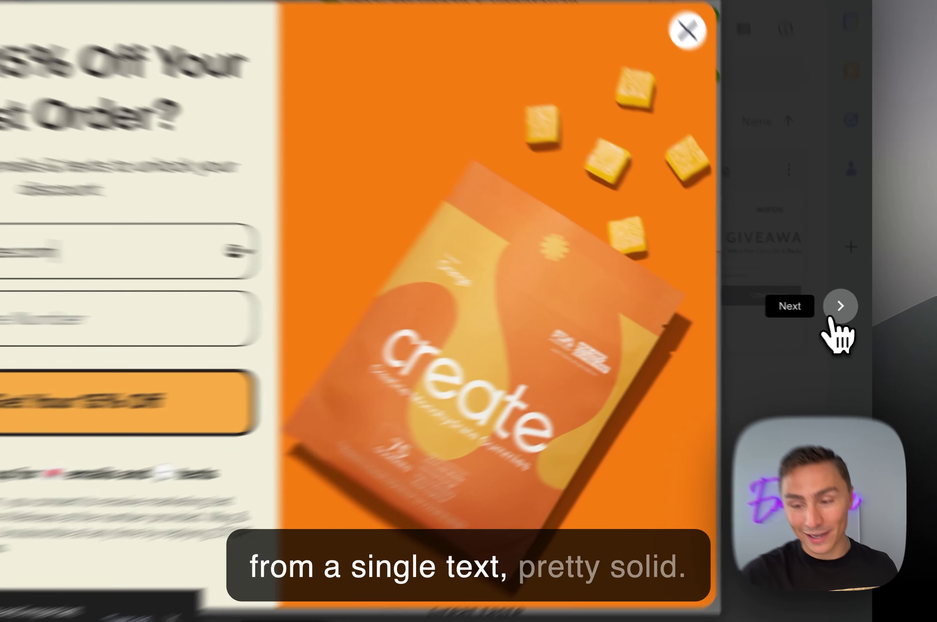
click(847, 314)
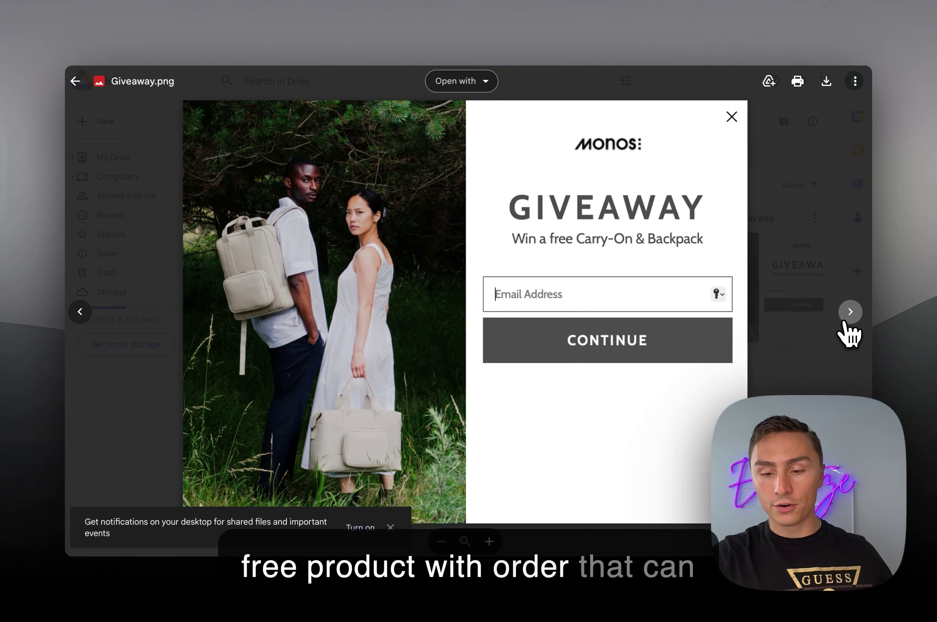
click(846, 321)
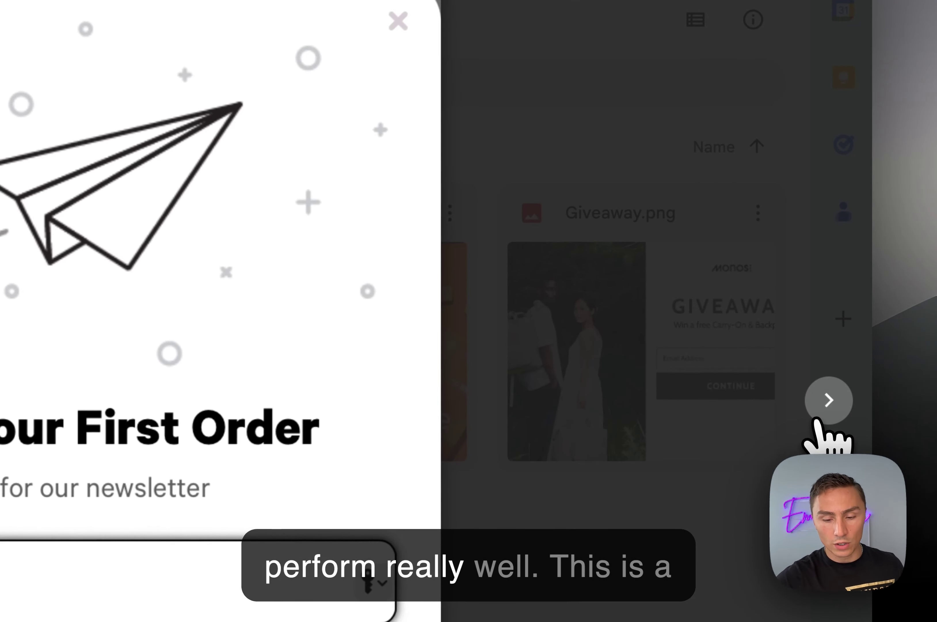
click(818, 422)
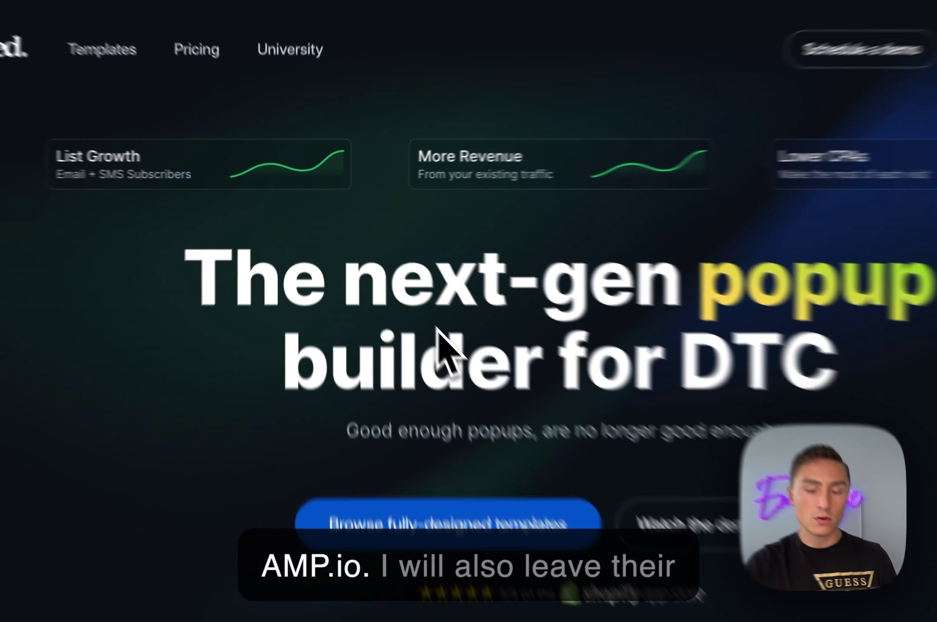
Scroll through Amped's popup template grid (Aloha, Glamnetic, MIRA, Oak Essentials) and back up.
scroll(437, 329, down, 5)
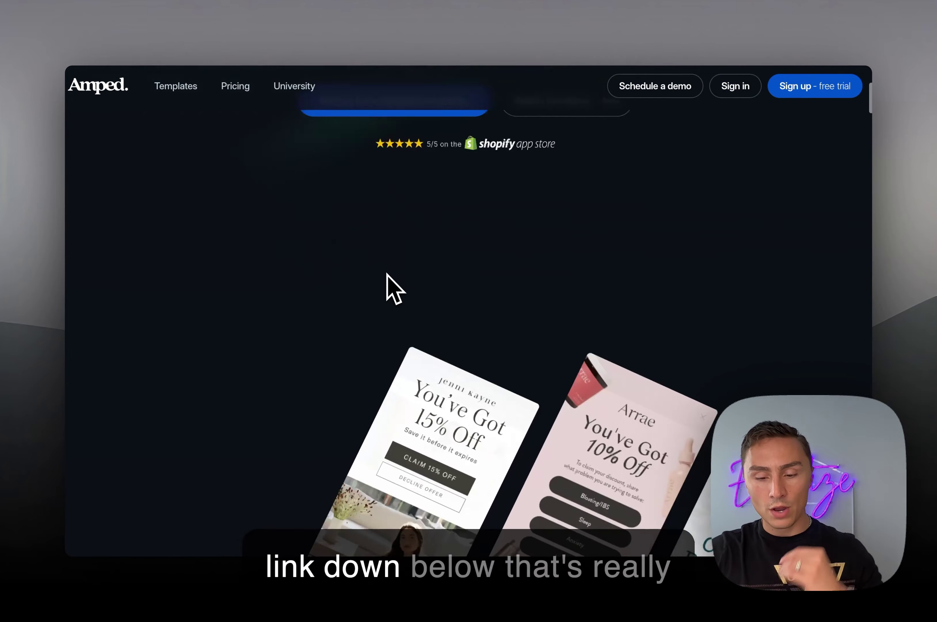
scroll(387, 276, down, 5)
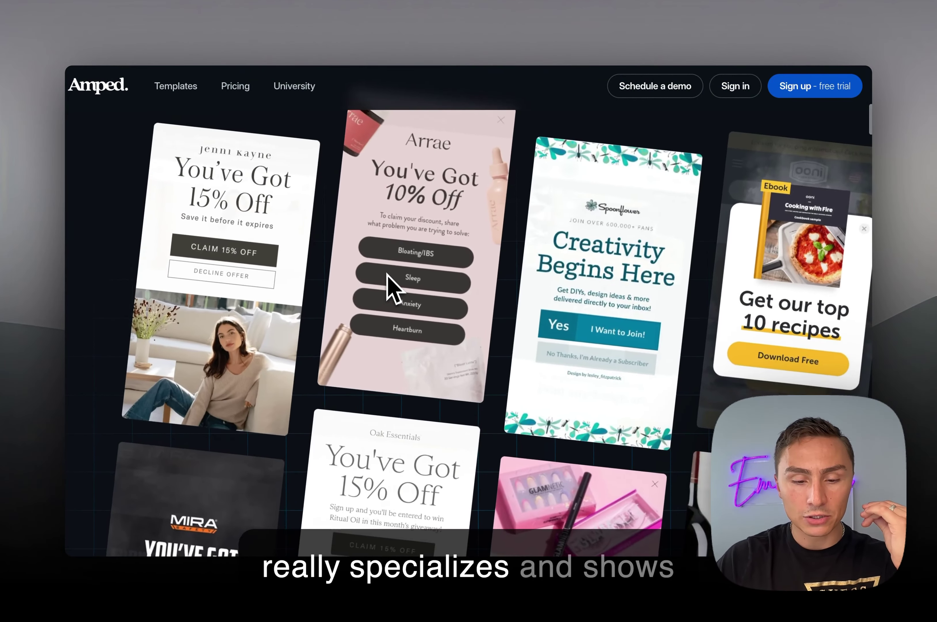
scroll(387, 282, down, 3)
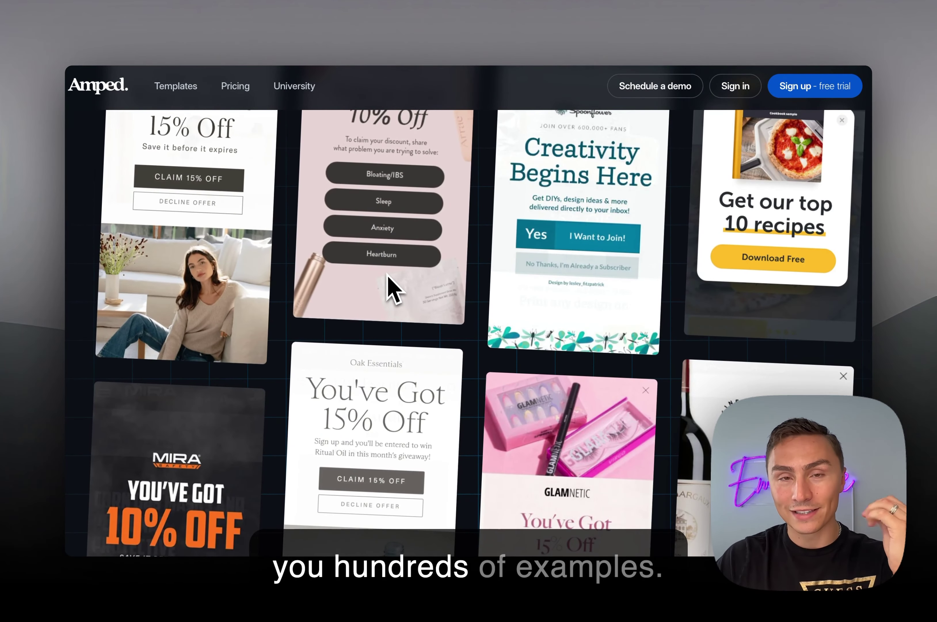
scroll(387, 276, down, 5)
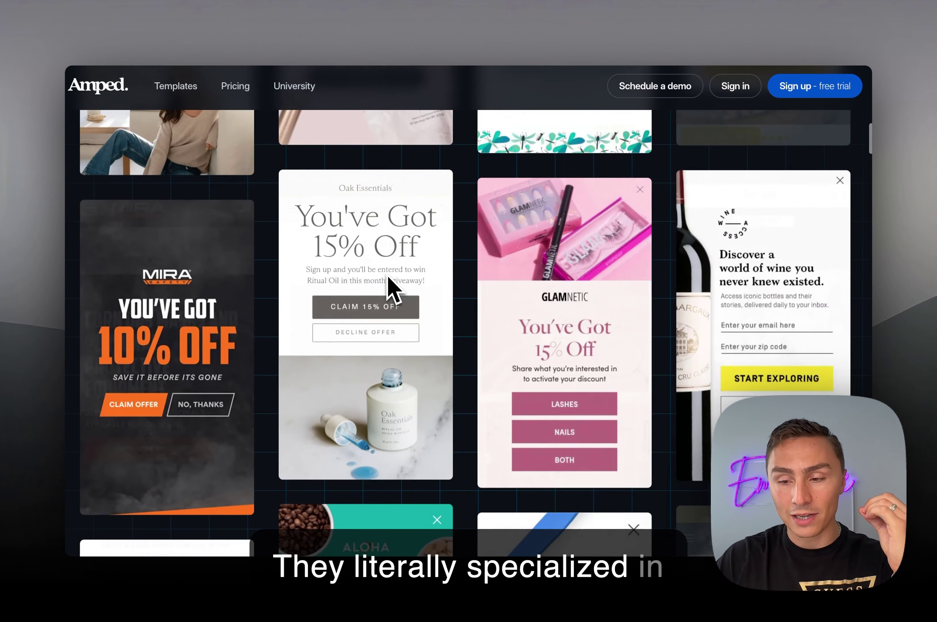
scroll(387, 276, down, 5)
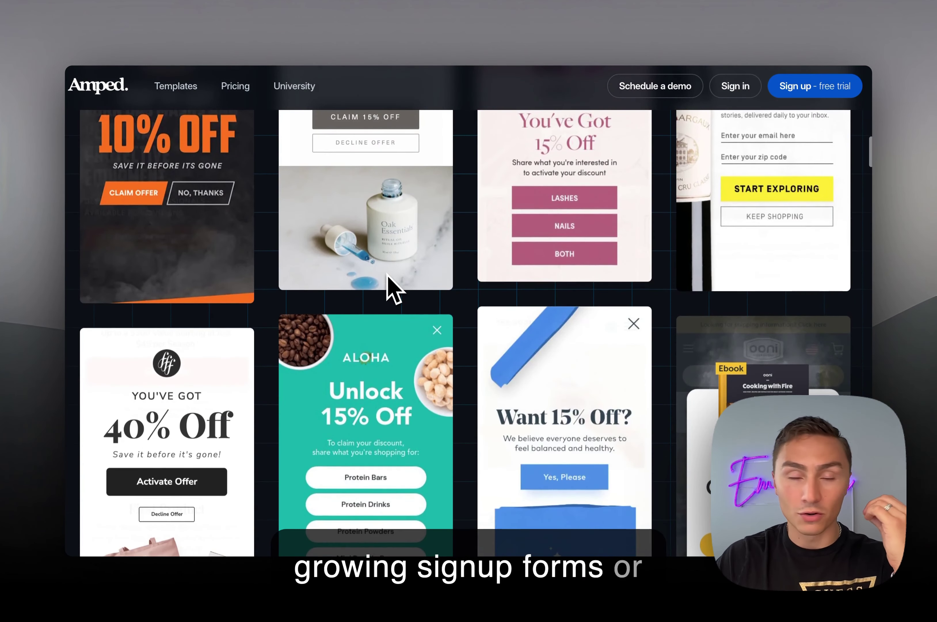
scroll(387, 276, down, 8)
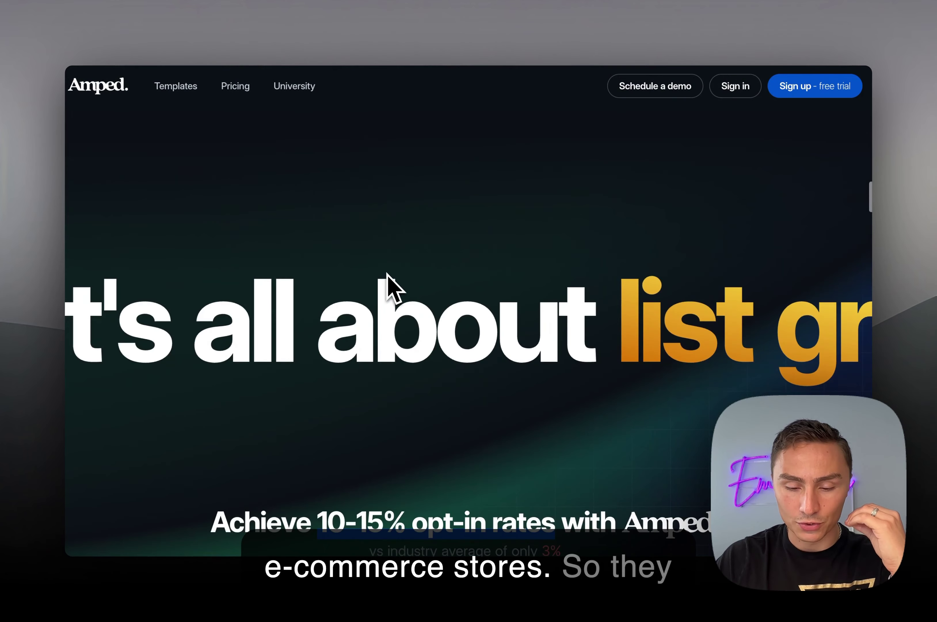
scroll(393, 288, down, 15)
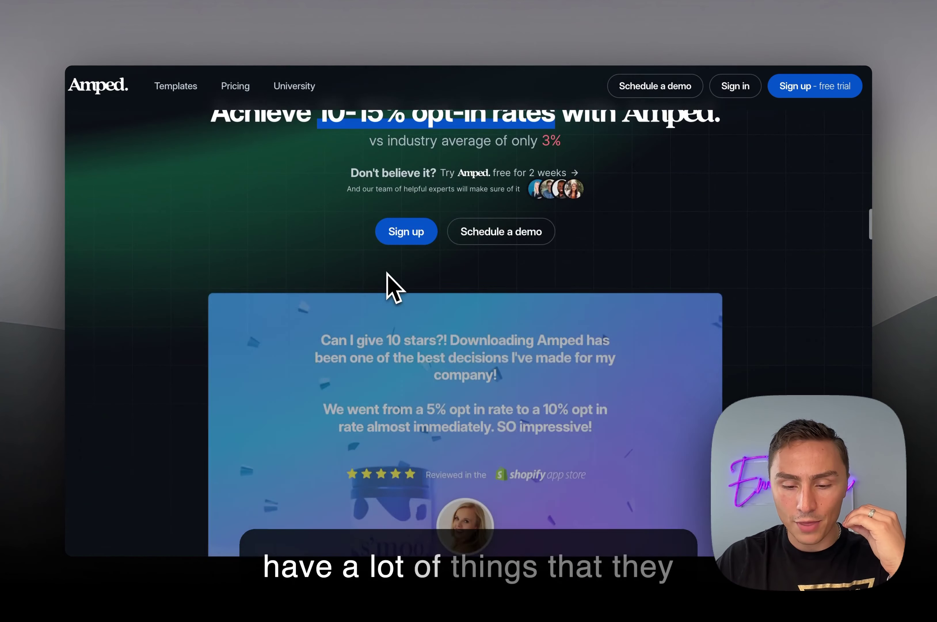
scroll(386, 272, down, 15)
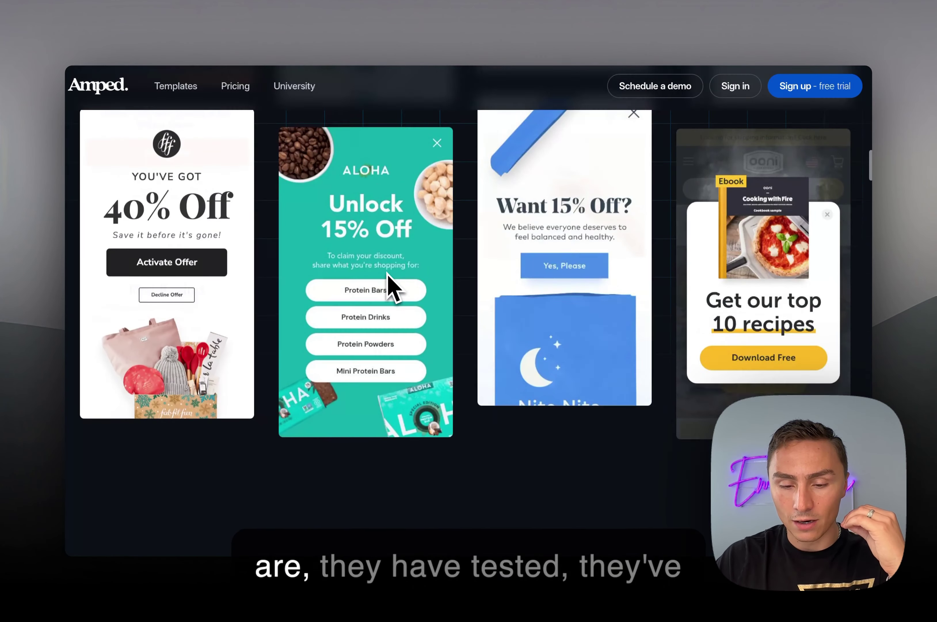
scroll(387, 273, up, 2)
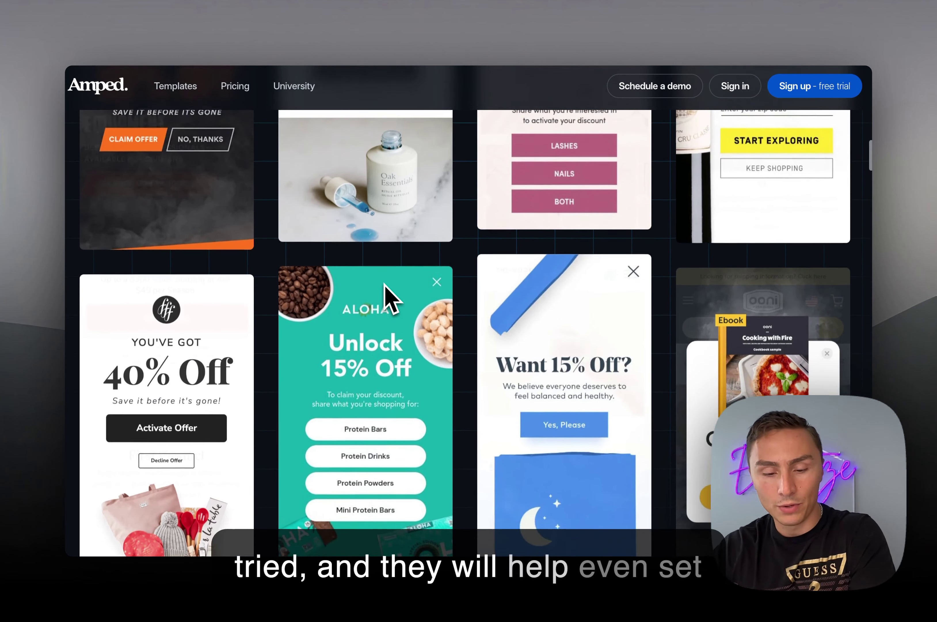
scroll(386, 299, down, 2)
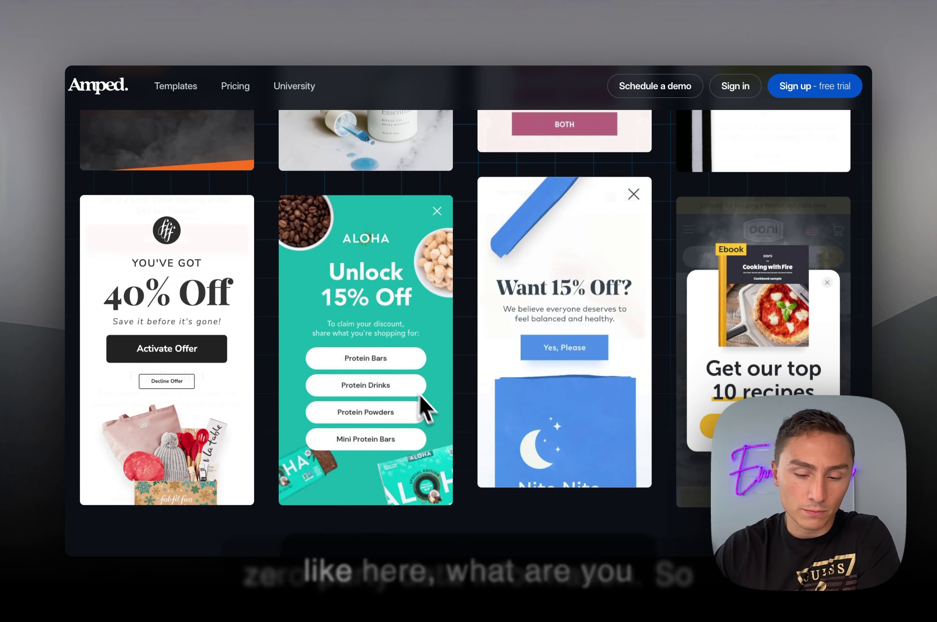
scroll(463, 400, up, 8)
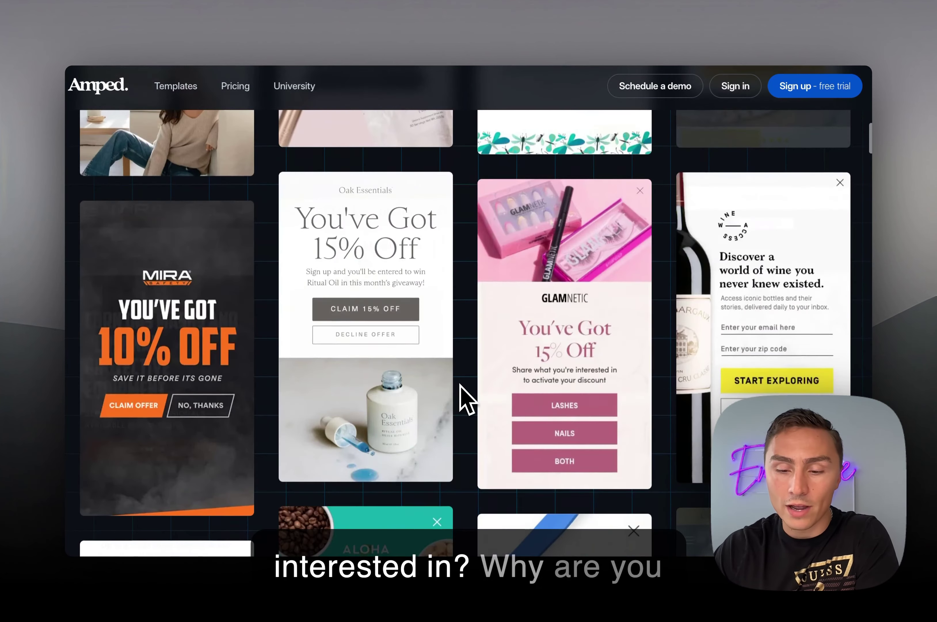
scroll(462, 387, up, 8)
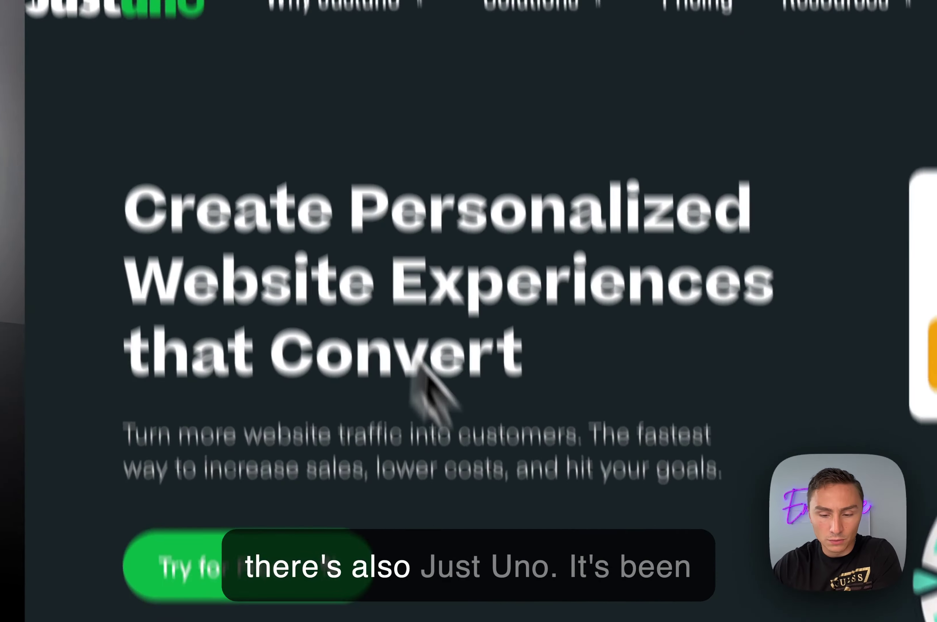
Scroll the Justuno homepage to the Personalization section and back up to the hero.
scroll(429, 387, down, 10)
scroll(500, 328, down, 5)
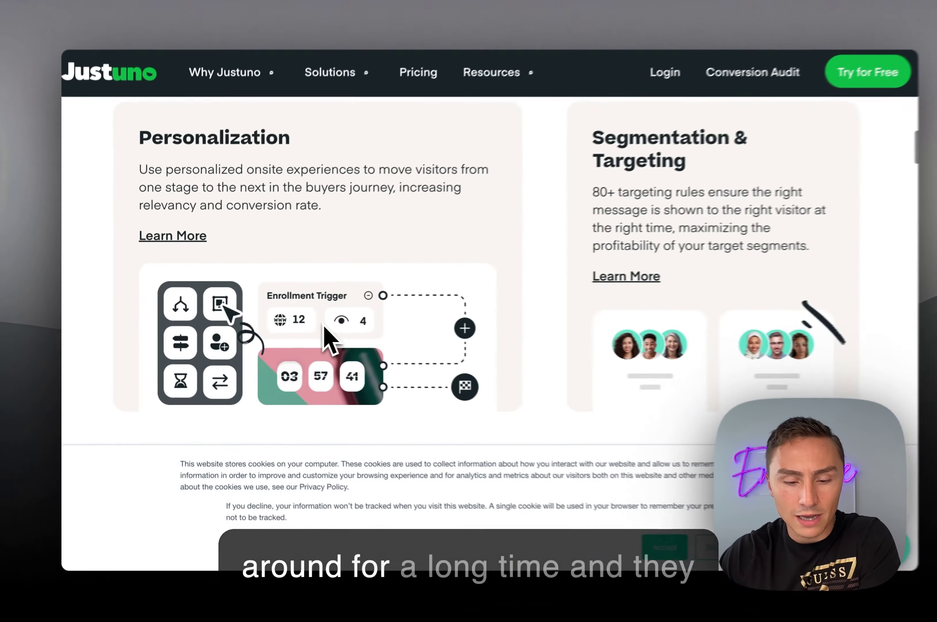
scroll(316, 339, up, 15)
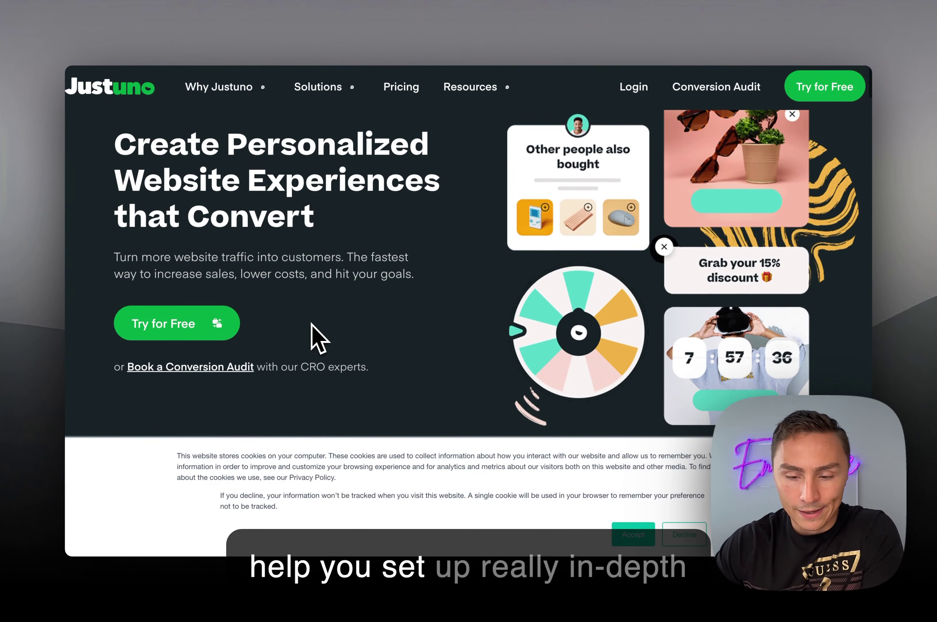